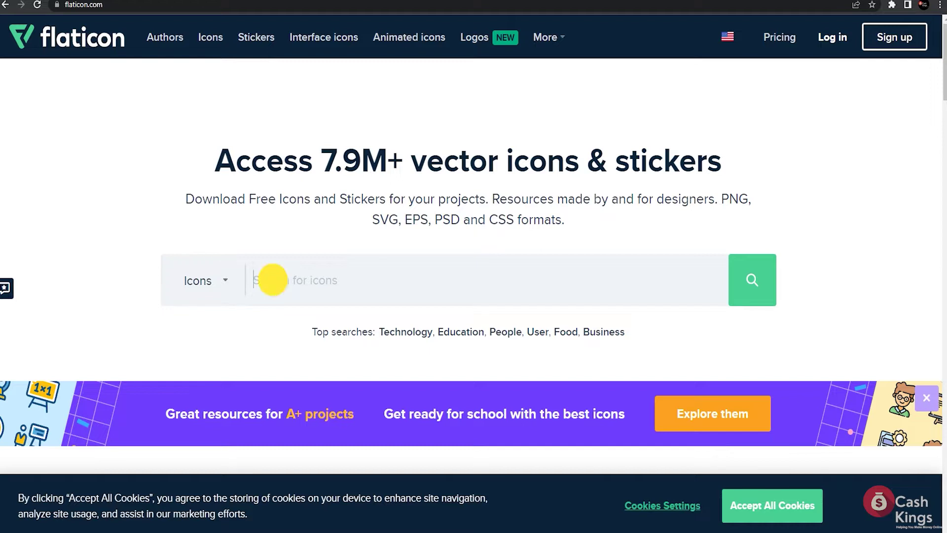
Step: Accept cookies, search Flaticon for smiley icons, then return to the home page
{"action": "left_click", "coordinate": [272, 279]}
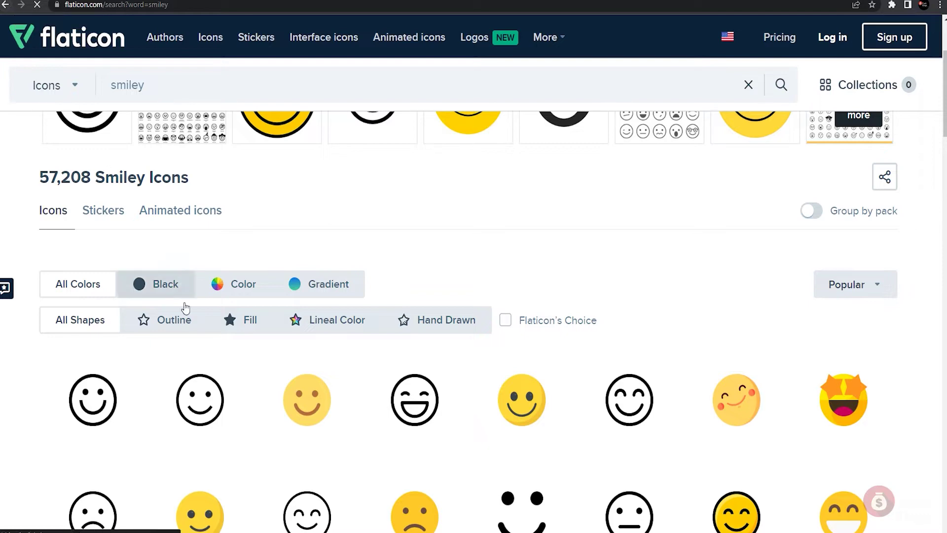
{"action": "scroll", "coordinate": [185, 311], "scroll_direction": "down", "scroll_amount": 3}
{"action": "scroll", "coordinate": [229, 340], "scroll_direction": "down", "scroll_amount": 2}
{"action": "scroll", "coordinate": [230, 340], "scroll_direction": "up", "scroll_amount": 5}
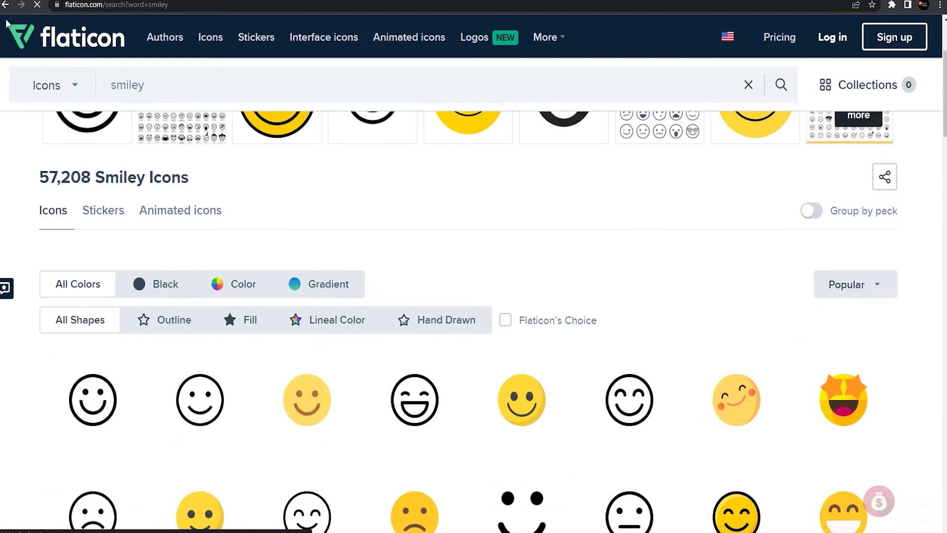
{"action": "left_click", "coordinate": [6, 5]}
{"action": "scroll", "coordinate": [301, 284], "scroll_direction": "down", "scroll_amount": 4}
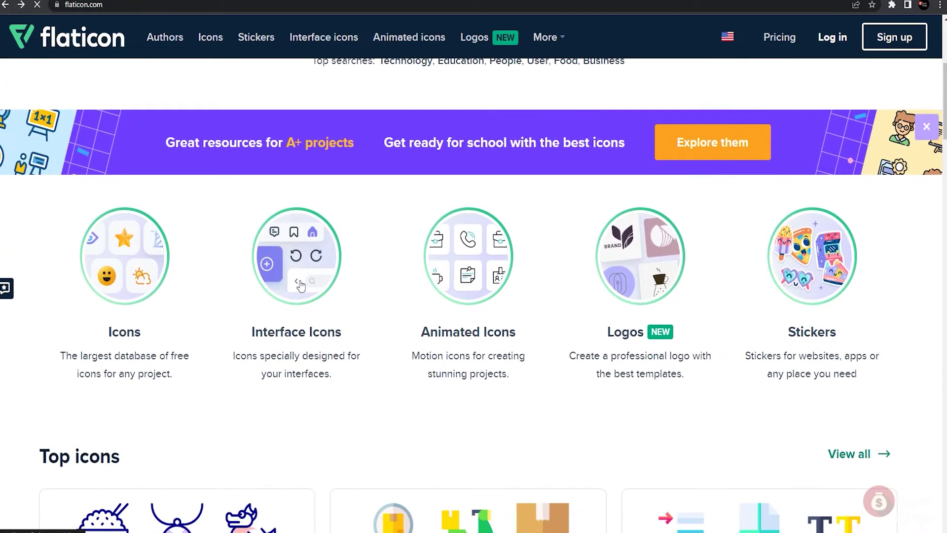
{"action": "scroll", "coordinate": [324, 286], "scroll_direction": "down", "scroll_amount": 4}
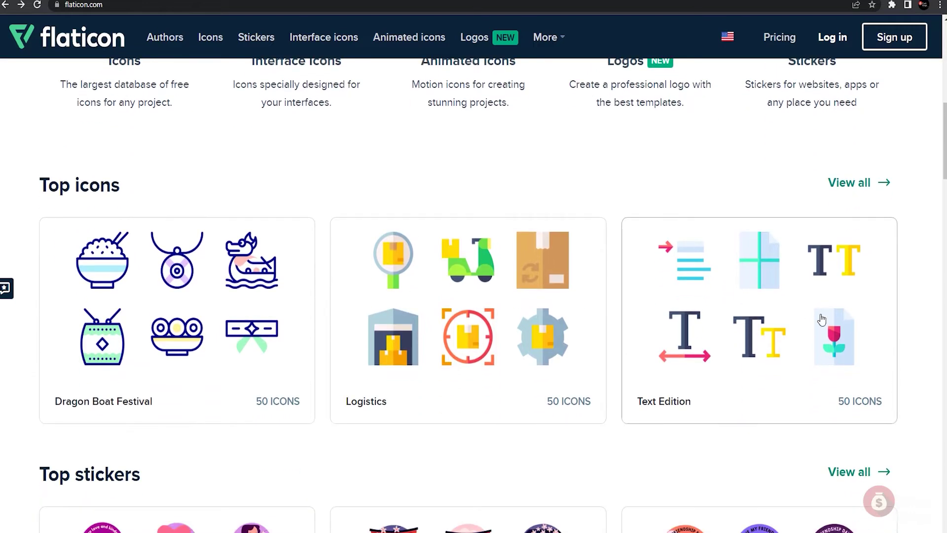
{"action": "scroll", "coordinate": [319, 370], "scroll_direction": "down", "scroll_amount": 5}
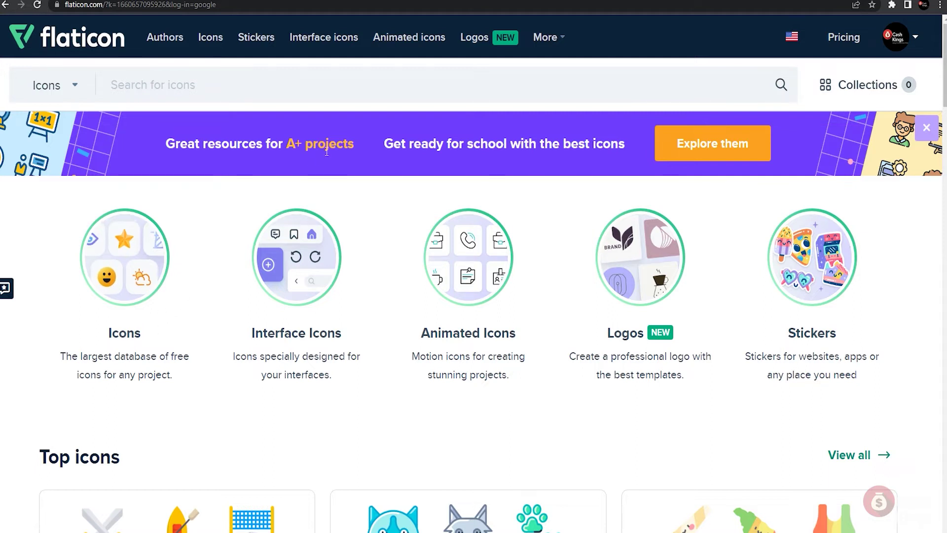
{"action": "scroll", "coordinate": [327, 151], "scroll_direction": "down", "scroll_amount": 3}
{"action": "scroll", "coordinate": [326, 151], "scroll_direction": "down", "scroll_amount": 4}
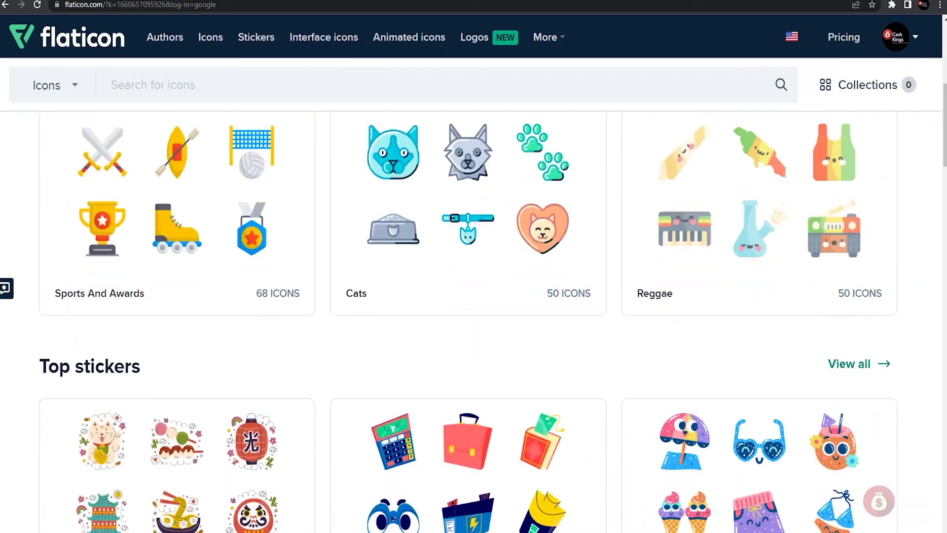
{"action": "scroll", "coordinate": [326, 151], "scroll_direction": "down", "scroll_amount": 4}
{"action": "scroll", "coordinate": [327, 150], "scroll_direction": "down", "scroll_amount": 3}
{"action": "scroll", "coordinate": [473, 296], "scroll_direction": "down", "scroll_amount": 5}
{"action": "scroll", "coordinate": [473, 296], "scroll_direction": "down", "scroll_amount": 5}
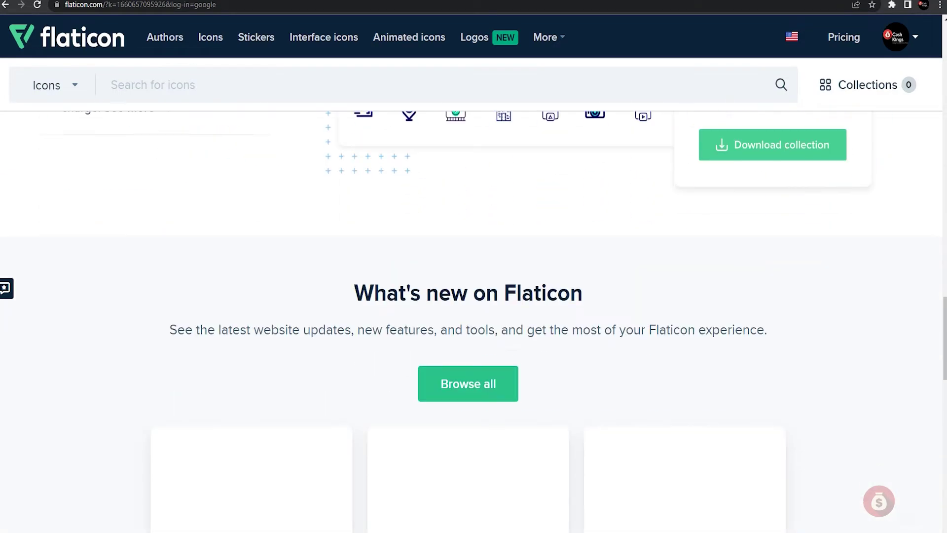
{"action": "scroll", "coordinate": [474, 296], "scroll_direction": "down", "scroll_amount": 3}
{"action": "scroll", "coordinate": [473, 296], "scroll_direction": "down", "scroll_amount": 3}
{"action": "scroll", "coordinate": [326, 150], "scroll_direction": "down", "scroll_amount": 5}
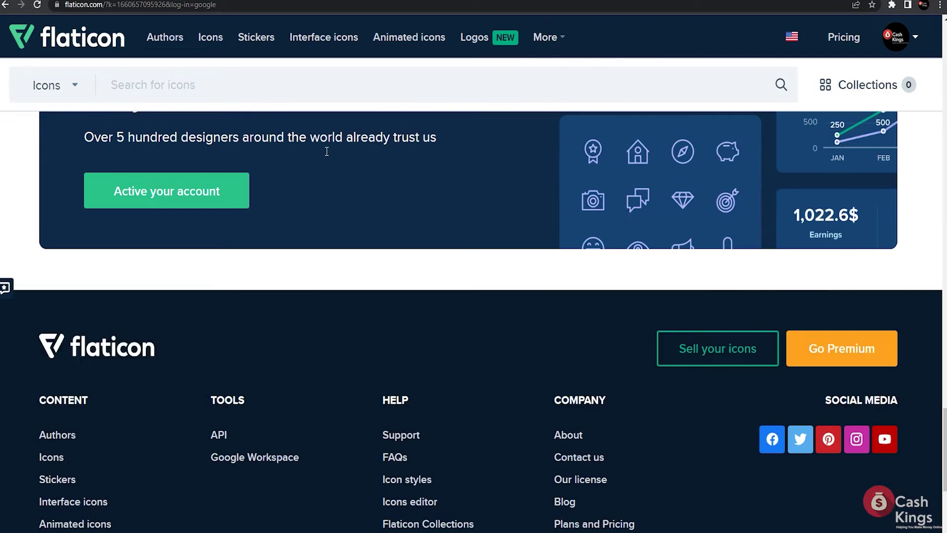
{"action": "scroll", "coordinate": [326, 152], "scroll_direction": "down", "scroll_amount": 3}
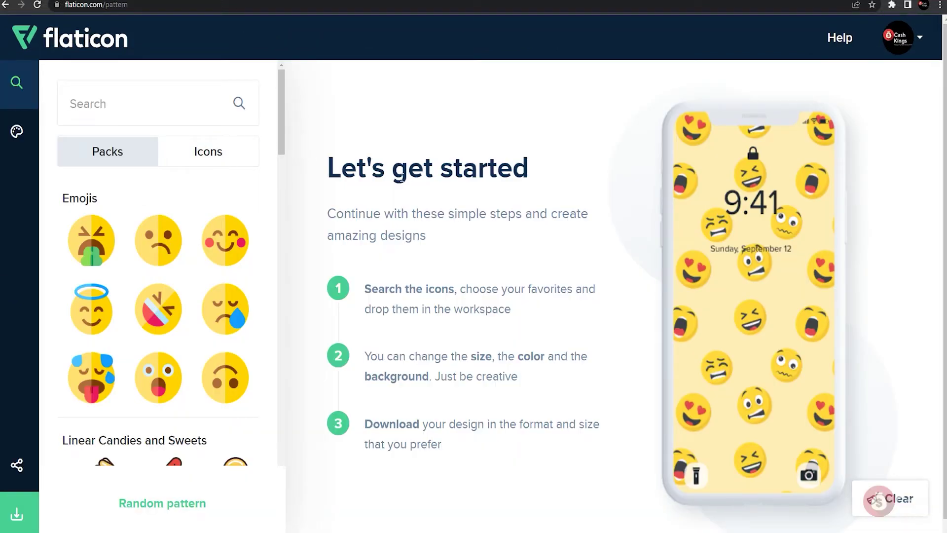
{"action": "scroll", "coordinate": [398, 177], "scroll_direction": "down", "scroll_amount": 1}
{"action": "scroll", "coordinate": [217, 363], "scroll_direction": "down", "scroll_amount": 4}
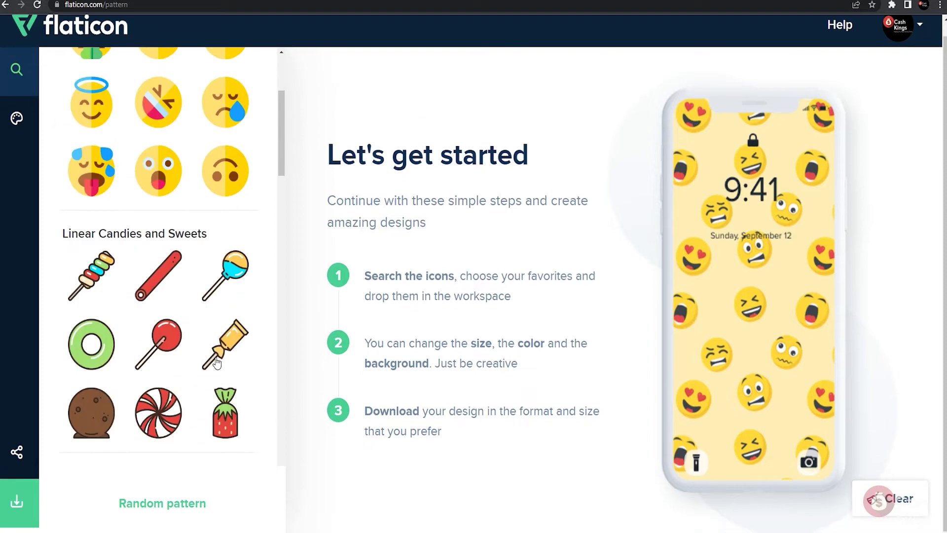
{"action": "scroll", "coordinate": [217, 363], "scroll_direction": "down", "scroll_amount": 3}
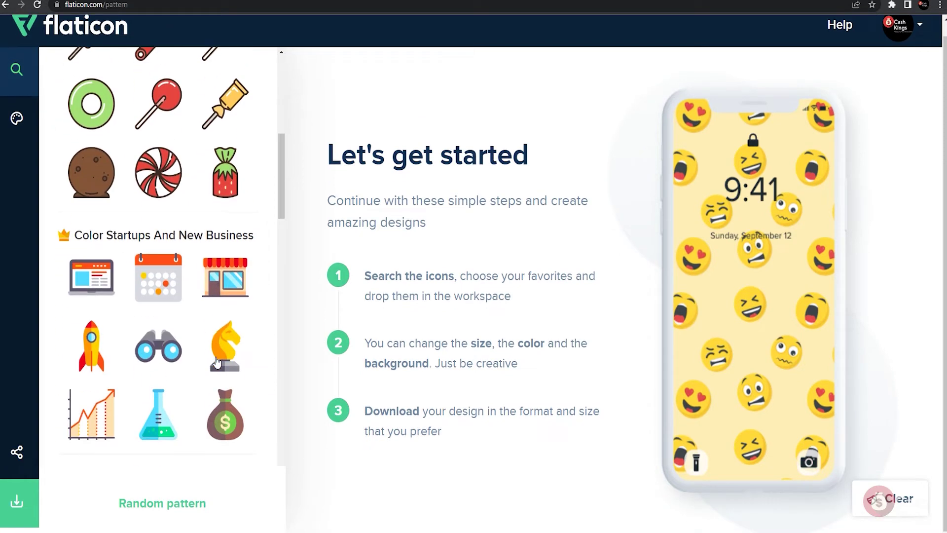
{"action": "scroll", "coordinate": [217, 363], "scroll_direction": "up", "scroll_amount": 3}
{"action": "scroll", "coordinate": [217, 362], "scroll_direction": "up", "scroll_amount": 5}
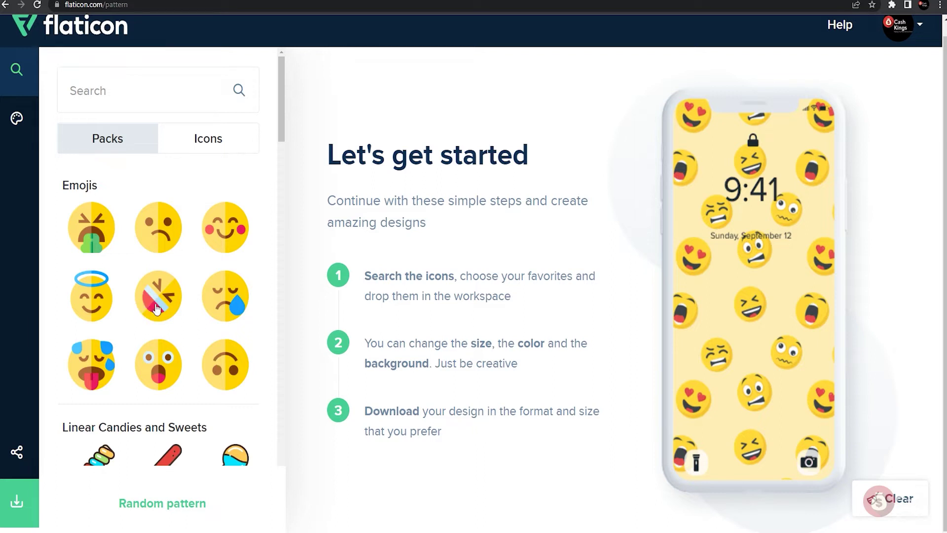
Step: Add the money-eyes emoji from the Emojis pack's icons and select one copy on the canvas
{"action": "left_click", "coordinate": [157, 303]}
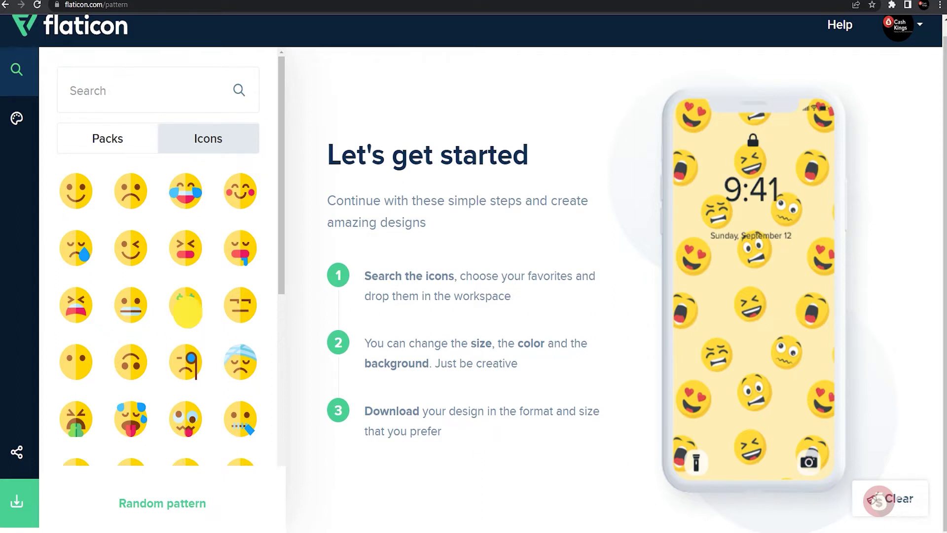
{"action": "left_click", "coordinate": [186, 305]}
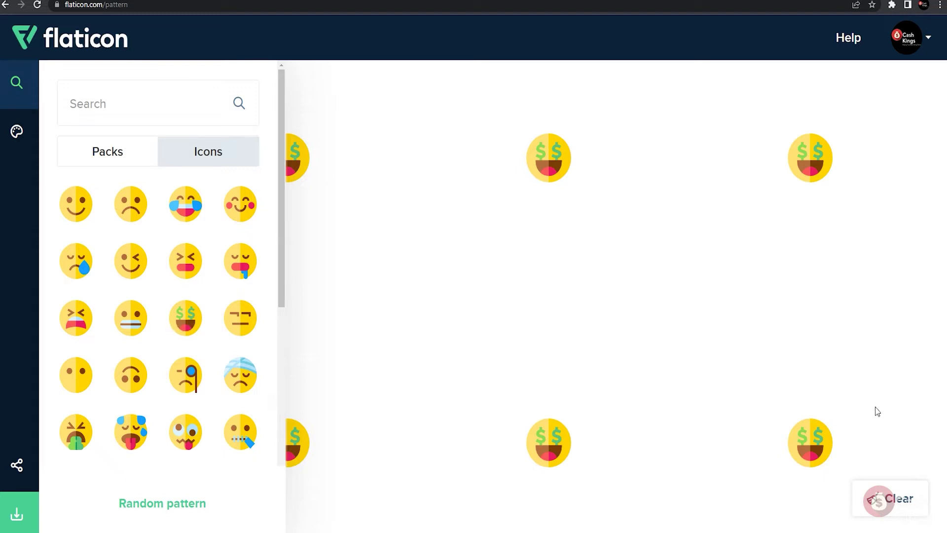
{"action": "left_click", "coordinate": [302, 159]}
Step: Move a money-eyes emoji inward and add winking, heart-eyes, mustache, star-eyes and more money-eyes emojis
{"action": "left_click_drag", "start_coordinate": [302, 158], "coordinate": [362, 171]}
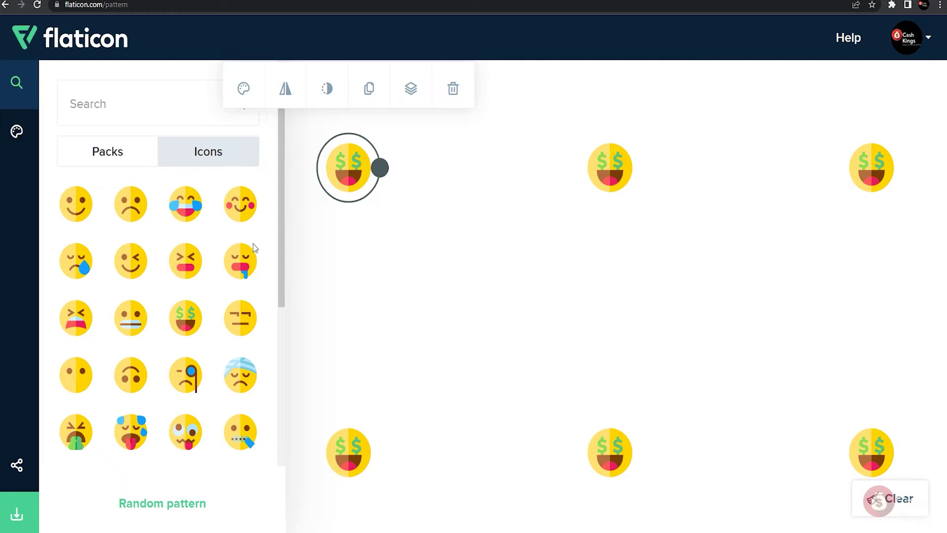
{"action": "left_click", "coordinate": [135, 271]}
{"action": "left_click", "coordinate": [136, 271]}
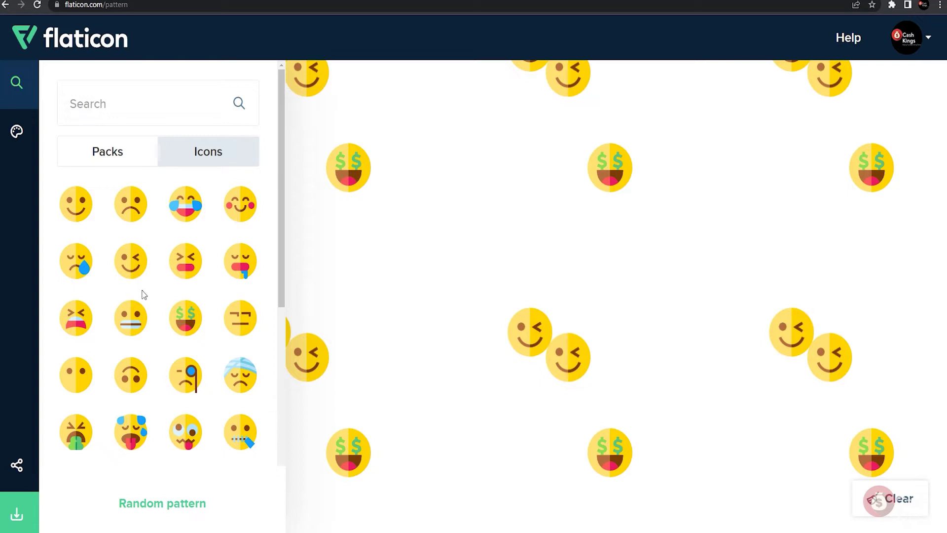
{"action": "left_click", "coordinate": [180, 322]}
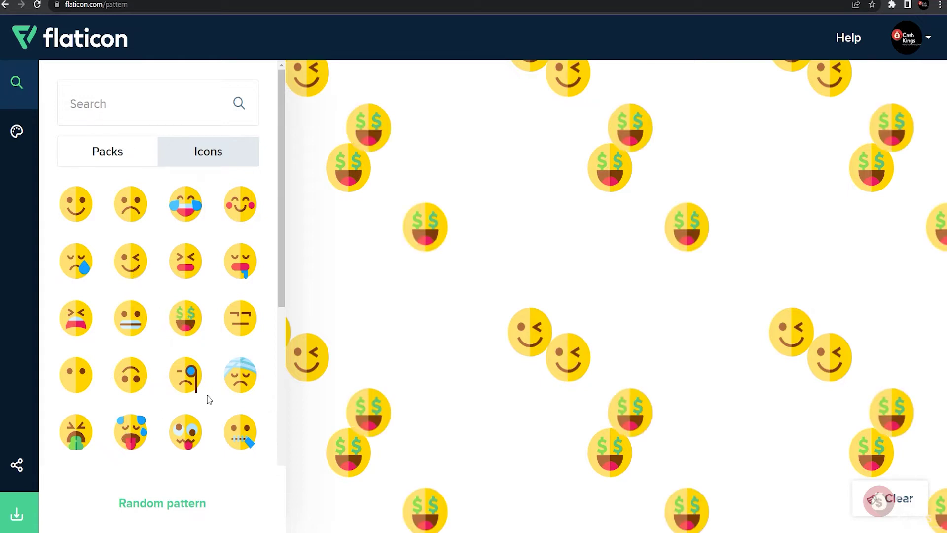
{"action": "scroll", "coordinate": [221, 361], "scroll_direction": "down", "scroll_amount": 1}
{"action": "scroll", "coordinate": [222, 365], "scroll_direction": "down", "scroll_amount": 1}
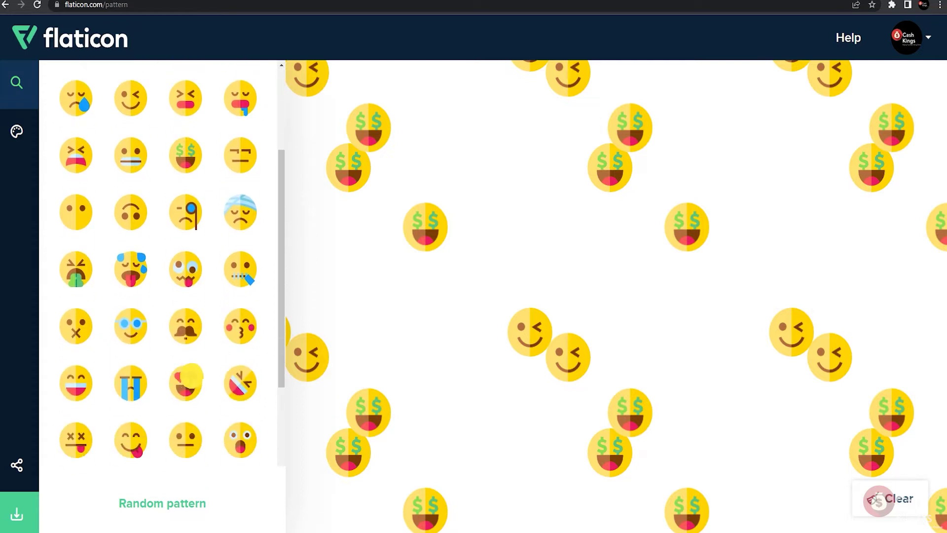
{"action": "left_click", "coordinate": [191, 380]}
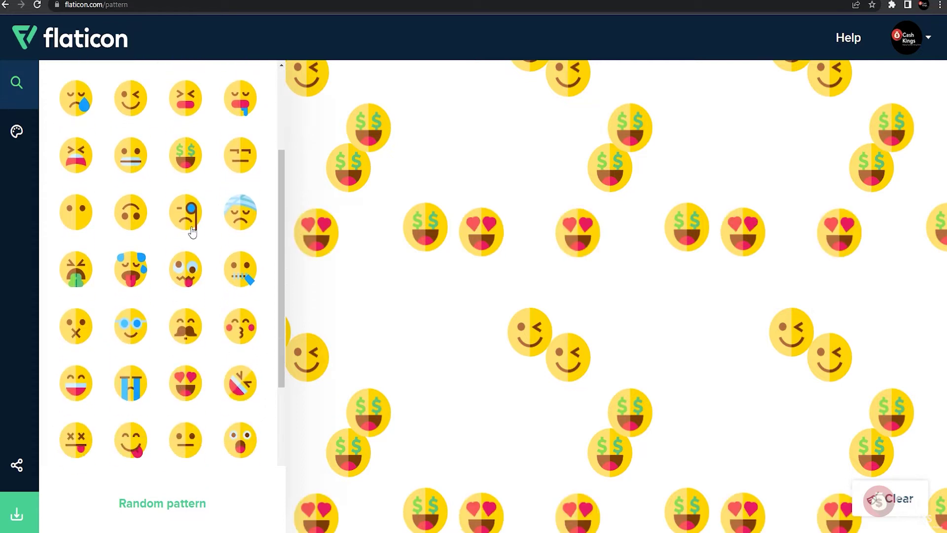
{"action": "left_click", "coordinate": [186, 157]}
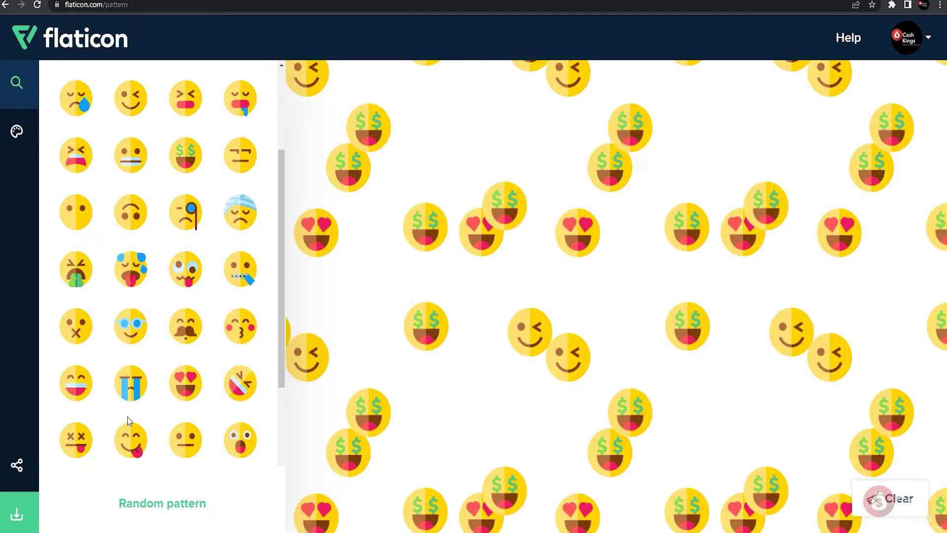
{"action": "left_click", "coordinate": [186, 327]}
{"action": "left_click", "coordinate": [194, 333]}
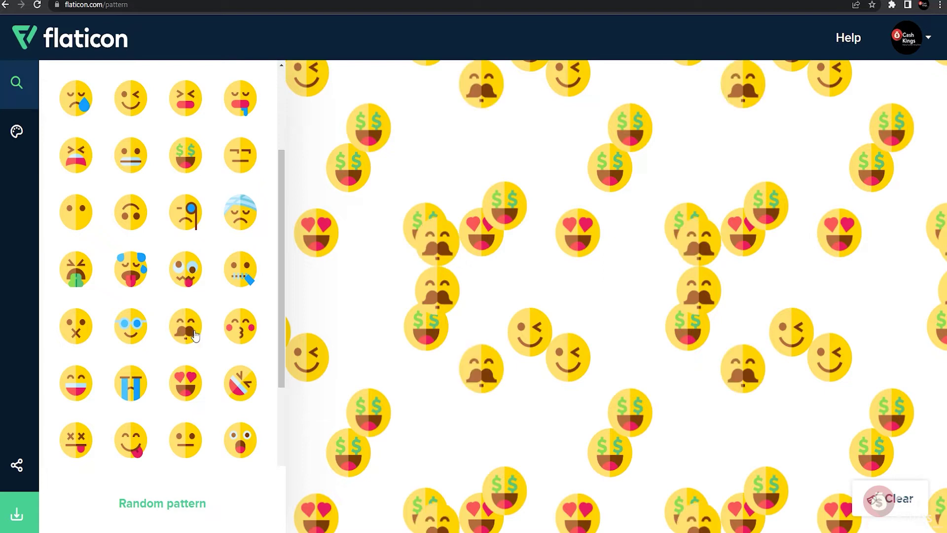
{"action": "left_click", "coordinate": [181, 171]}
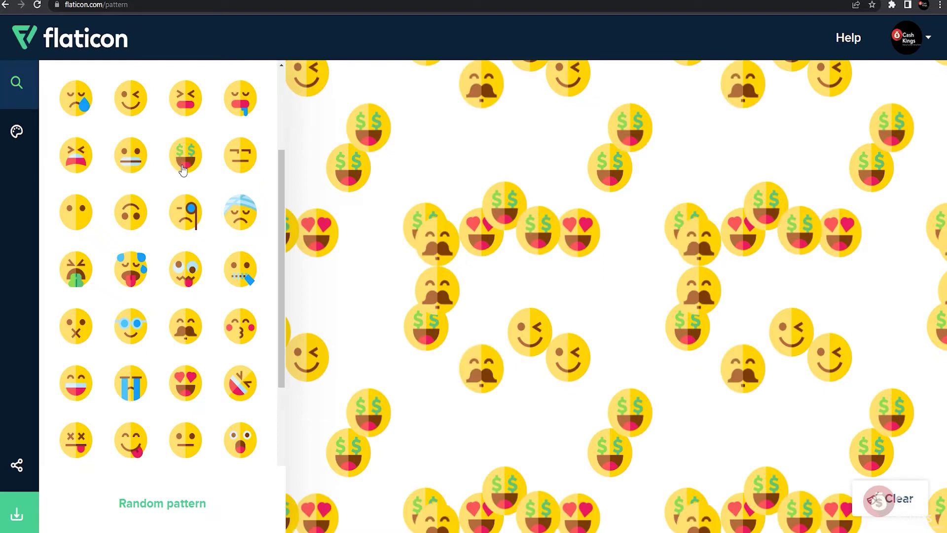
{"action": "left_click", "coordinate": [183, 169]}
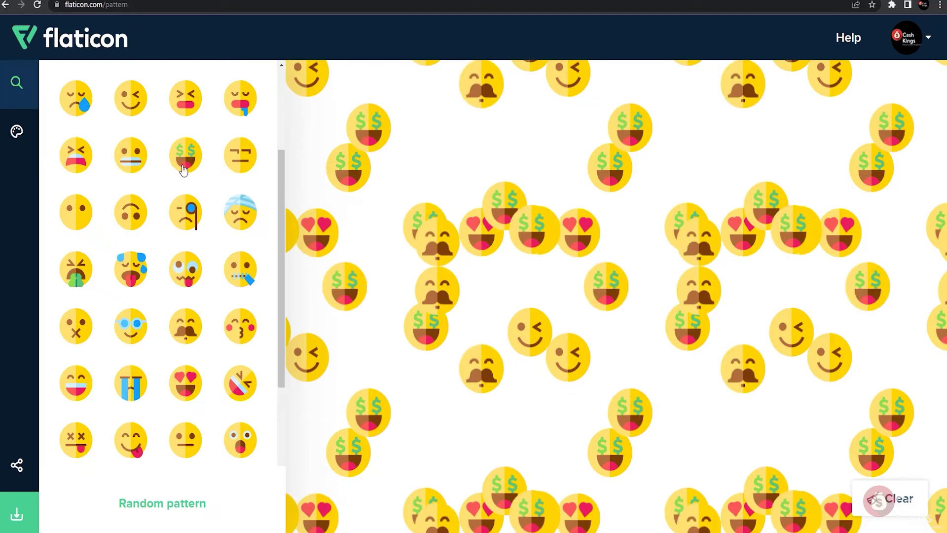
{"action": "scroll", "coordinate": [181, 222], "scroll_direction": "down", "scroll_amount": 3}
{"action": "scroll", "coordinate": [179, 252], "scroll_direction": "down", "scroll_amount": 3}
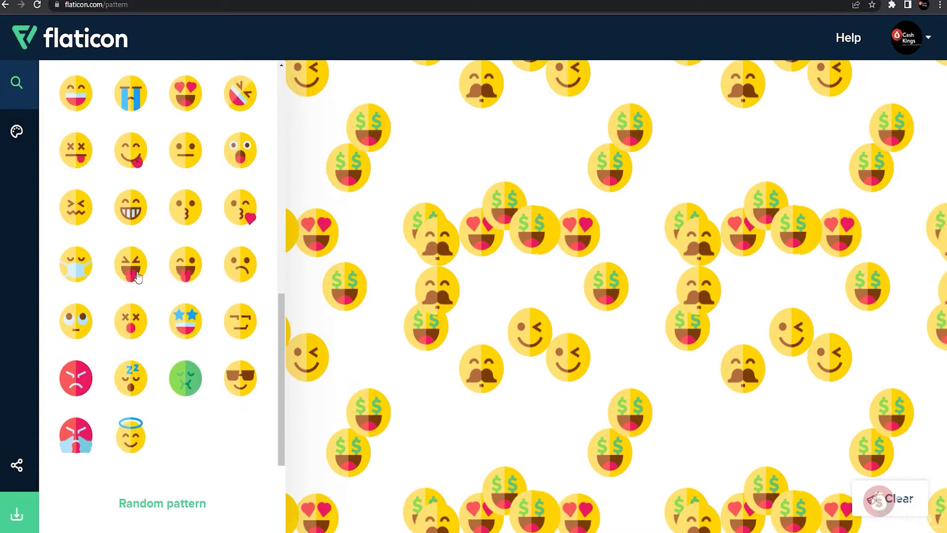
{"action": "left_click", "coordinate": [183, 320]}
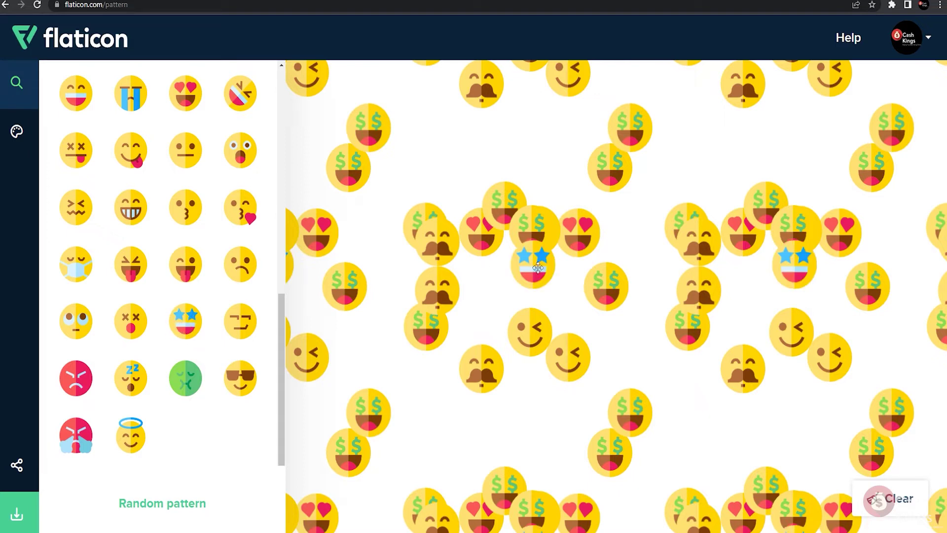
Step: Drag the star-eyes, money-eyes, heart-eyes, mustache and winking emojis into evenly spaced positions
{"action": "left_click_drag", "start_coordinate": [538, 268], "coordinate": [531, 289]}
{"action": "left_click", "coordinate": [531, 289]}
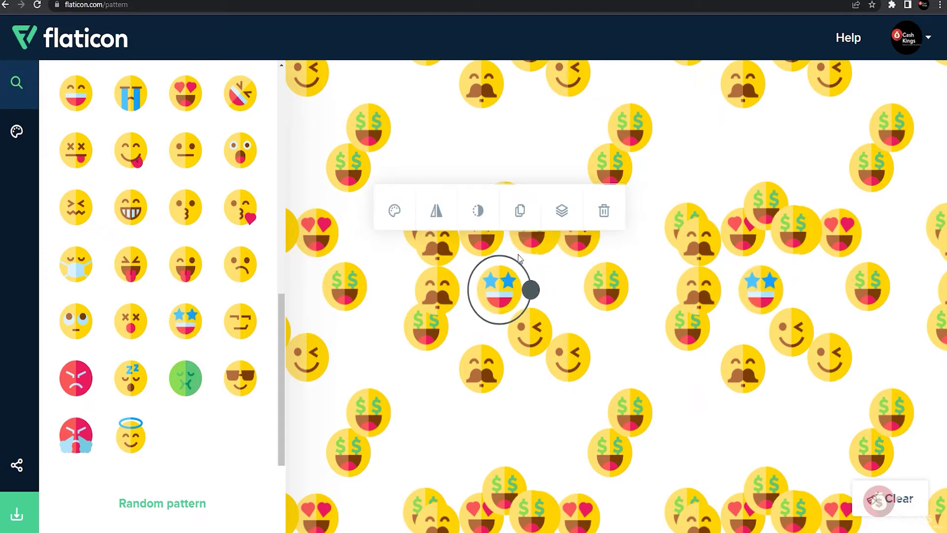
{"action": "left_click_drag", "start_coordinate": [537, 226], "coordinate": [582, 139]}
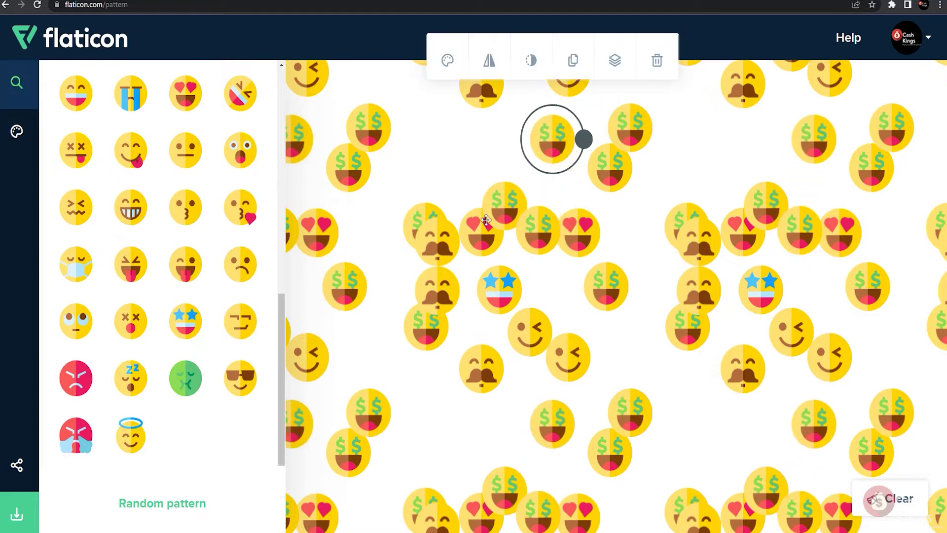
{"action": "left_click_drag", "start_coordinate": [477, 229], "coordinate": [444, 156]}
{"action": "left_click_drag", "start_coordinate": [430, 249], "coordinate": [382, 259]}
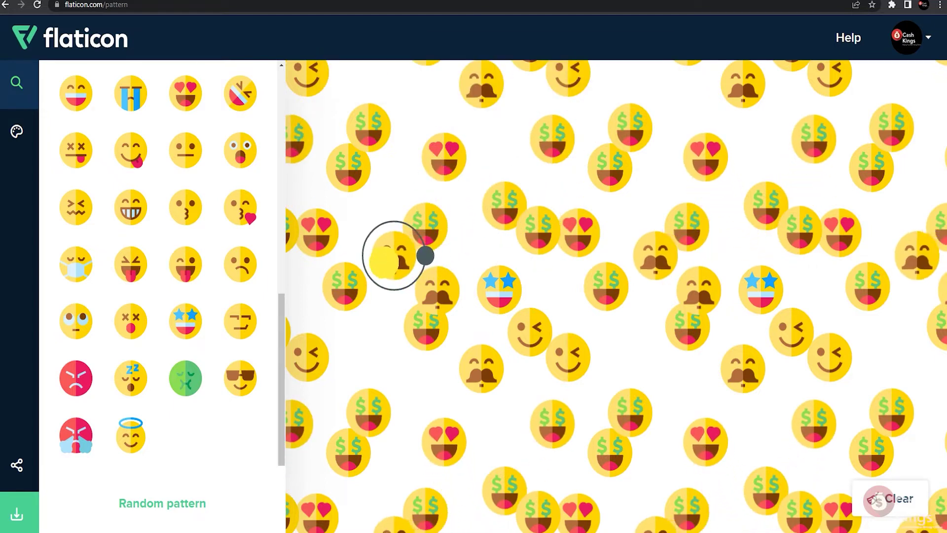
{"action": "left_click", "coordinate": [566, 361]}
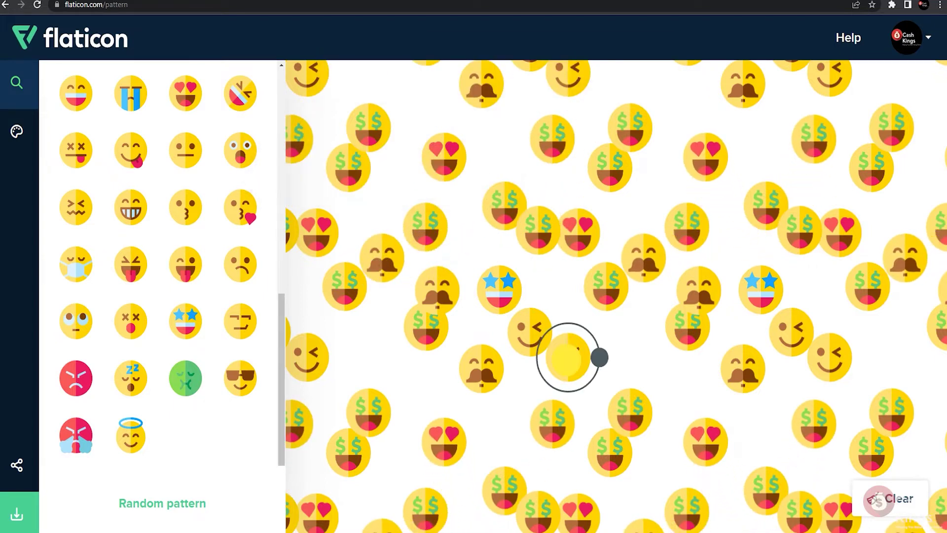
{"action": "left_click_drag", "start_coordinate": [569, 358], "coordinate": [595, 351]}
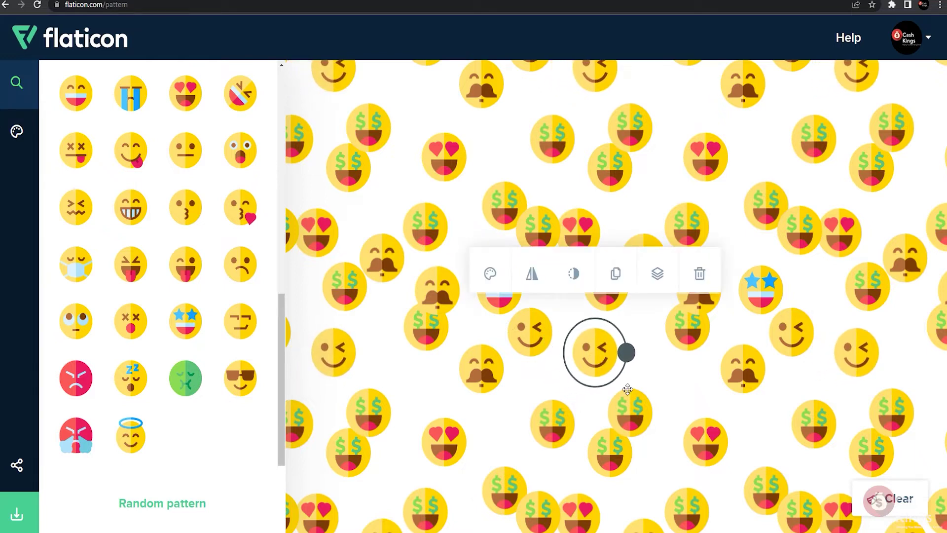
{"action": "mouse_move", "coordinate": [625, 388]}
{"action": "left_mouse_down"}
{"action": "mouse_move", "coordinate": [639, 407]}
{"action": "mouse_move", "coordinate": [658, 396]}
{"action": "left_mouse_up"}
{"action": "left_click_drag", "start_coordinate": [679, 492], "coordinate": [670, 479]}
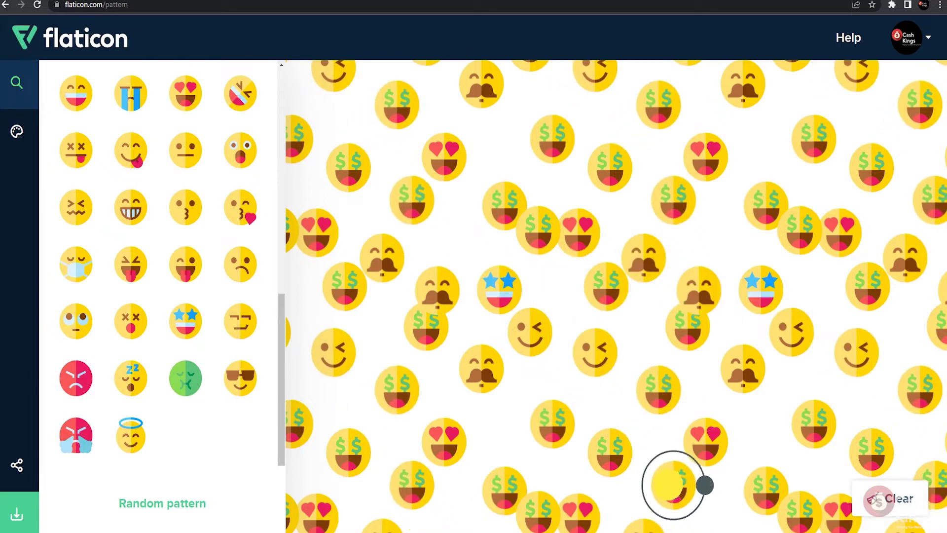
{"action": "left_click_drag", "start_coordinate": [587, 509], "coordinate": [608, 390]}
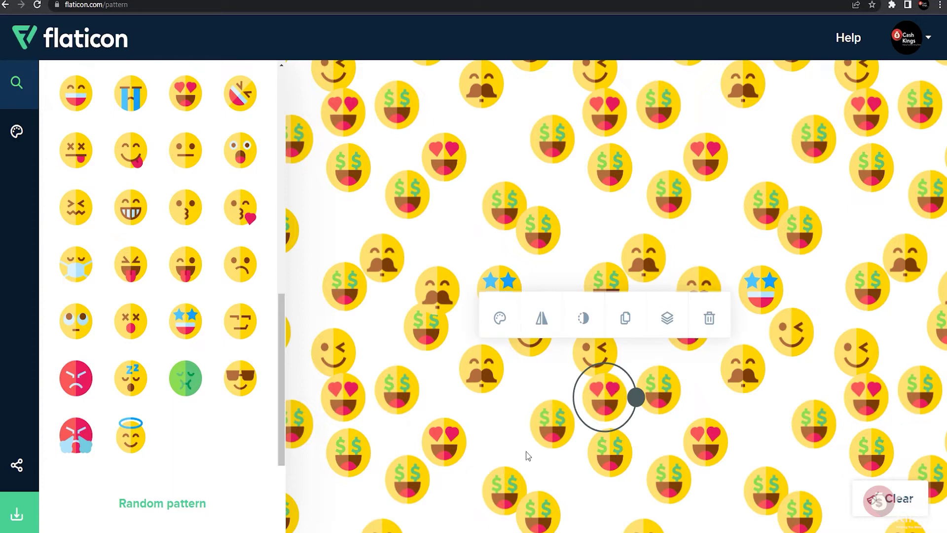
{"action": "left_click_drag", "start_coordinate": [529, 456], "coordinate": [507, 444]}
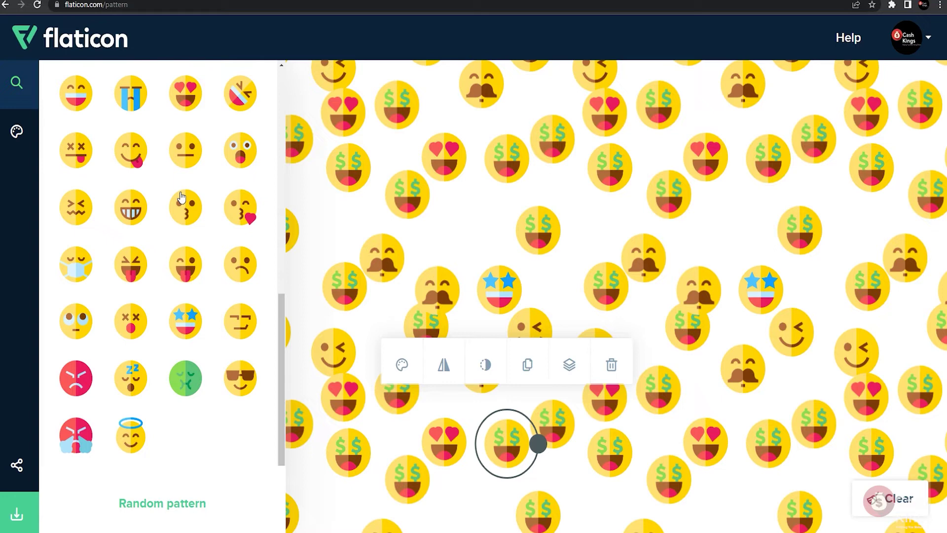
{"action": "left_click", "coordinate": [19, 138]}
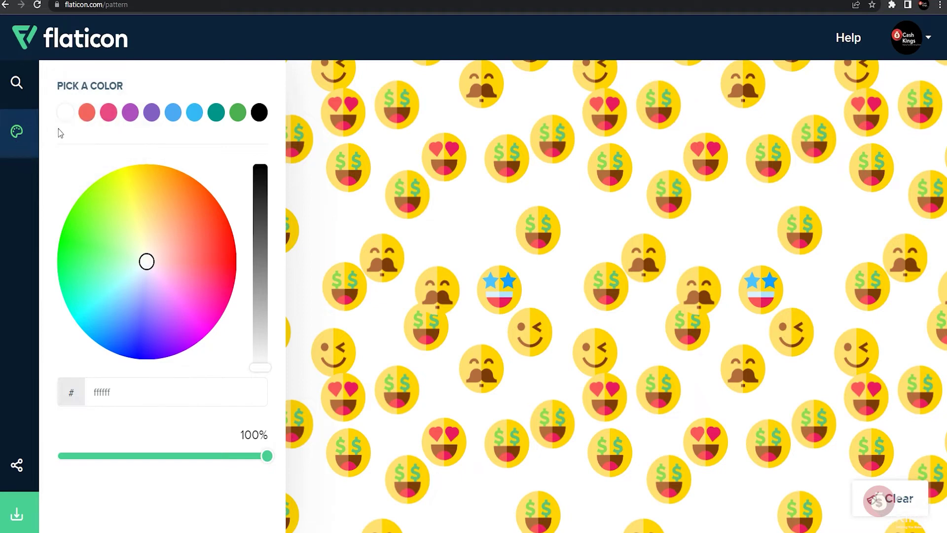
Step: Try yellow, orange, semi-transparent and pink backgrounds, settling on light green (85ff7b)
{"action": "left_click", "coordinate": [149, 256]}
{"action": "mouse_move", "coordinate": [141, 244]}
{"action": "left_mouse_down"}
{"action": "mouse_move", "coordinate": [196, 221]}
{"action": "mouse_move", "coordinate": [140, 339]}
{"action": "mouse_move", "coordinate": [155, 214]}
{"action": "mouse_move", "coordinate": [166, 340]}
{"action": "left_mouse_up"}
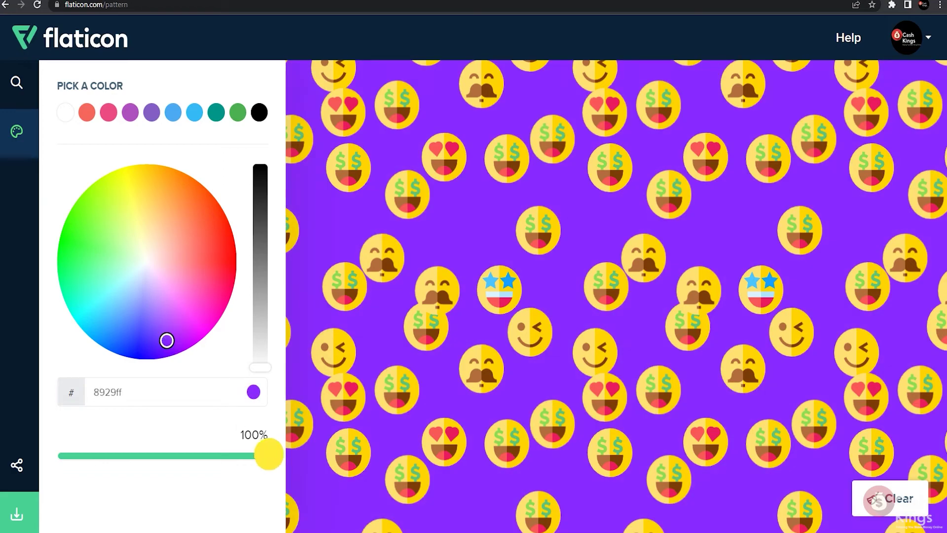
{"action": "mouse_move", "coordinate": [266, 454]}
{"action": "left_mouse_down"}
{"action": "mouse_move", "coordinate": [156, 456]}
{"action": "mouse_move", "coordinate": [146, 445]}
{"action": "mouse_move", "coordinate": [290, 441]}
{"action": "left_mouse_up"}
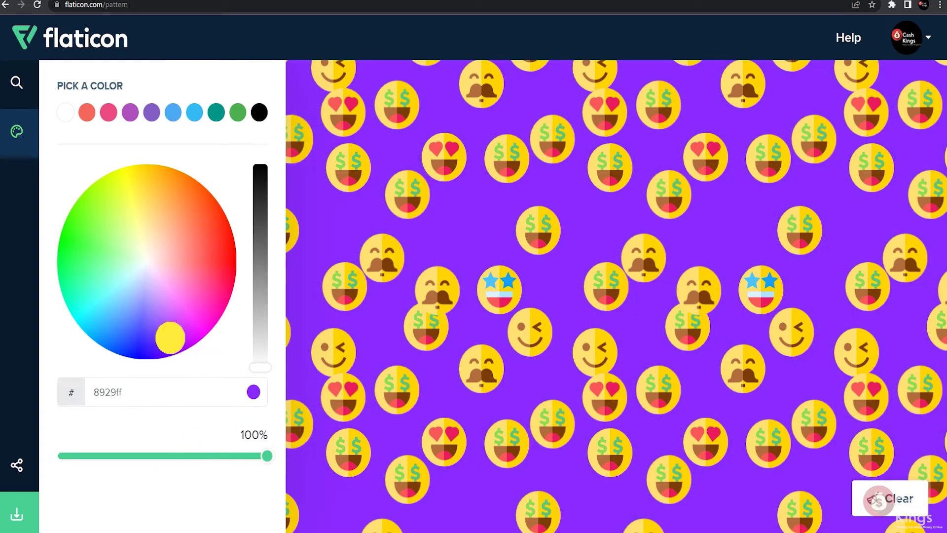
{"action": "mouse_move", "coordinate": [168, 340]}
{"action": "left_mouse_down"}
{"action": "mouse_move", "coordinate": [188, 258]}
{"action": "mouse_move", "coordinate": [211, 233]}
{"action": "mouse_move", "coordinate": [154, 258]}
{"action": "left_mouse_up"}
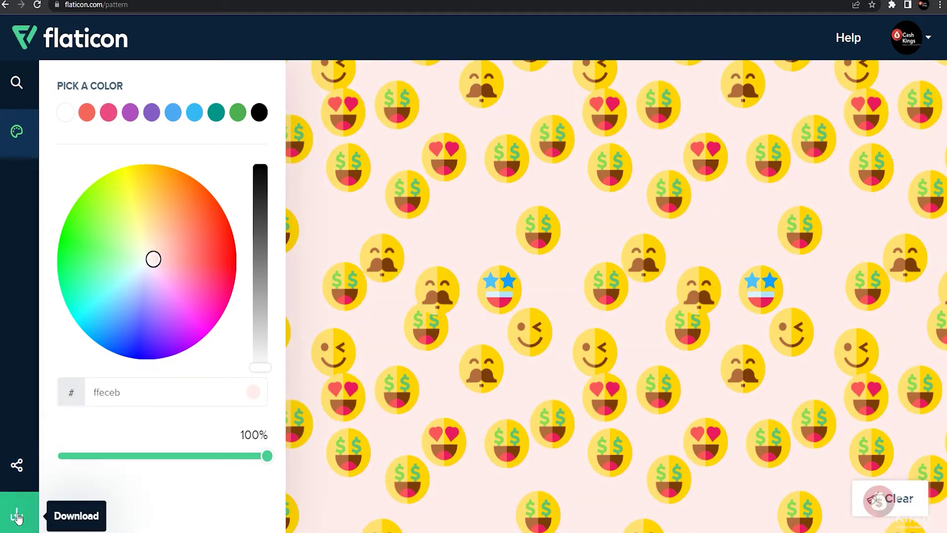
{"action": "mouse_move", "coordinate": [154, 258]}
{"action": "left_mouse_down"}
{"action": "mouse_move", "coordinate": [113, 261]}
{"action": "mouse_move", "coordinate": [103, 240]}
{"action": "left_mouse_up"}
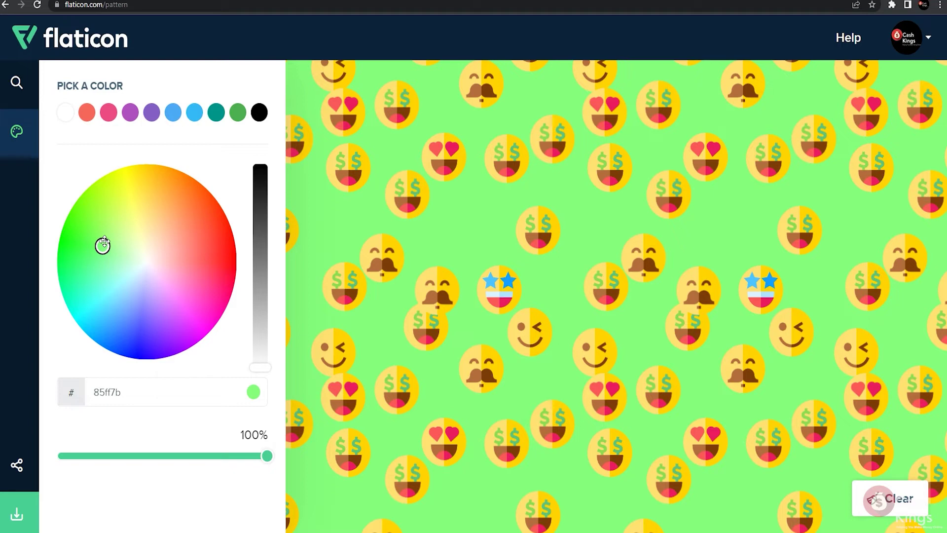
Step: Show the download panel with PNG format, 350-px tiles and a 700×350 image size
{"action": "left_click", "coordinate": [16, 512]}
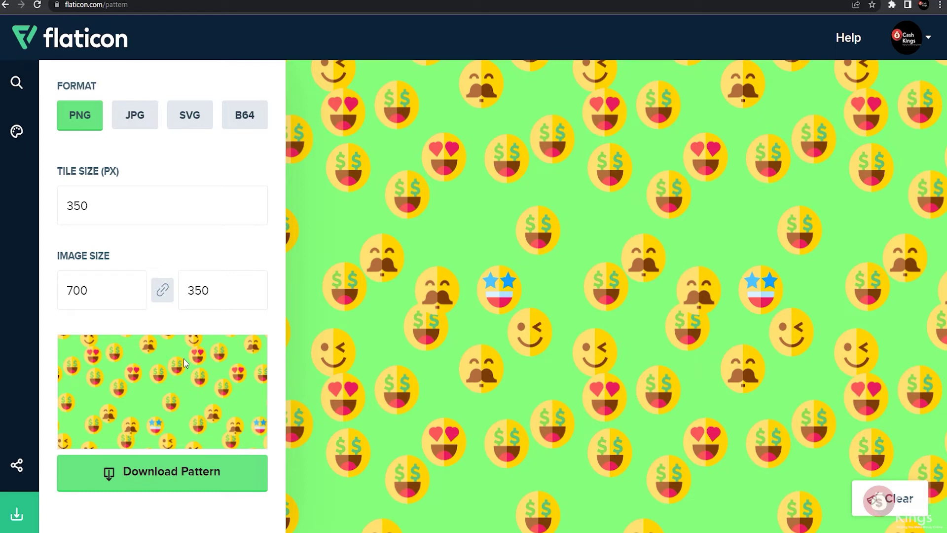
Step: Download the green emoji pattern as PNG, clear the canvas, and go back to the emoji icons
{"action": "left_click", "coordinate": [126, 475]}
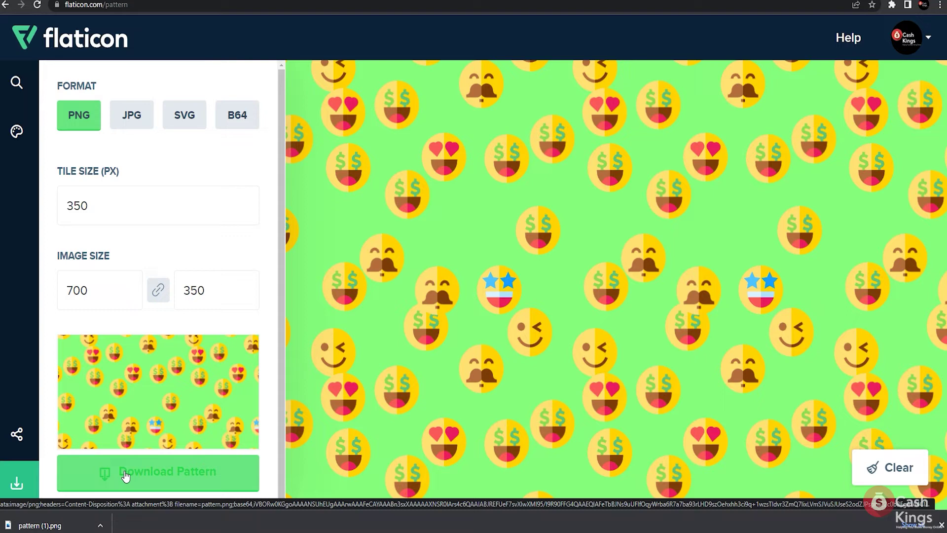
{"action": "left_click", "coordinate": [895, 467]}
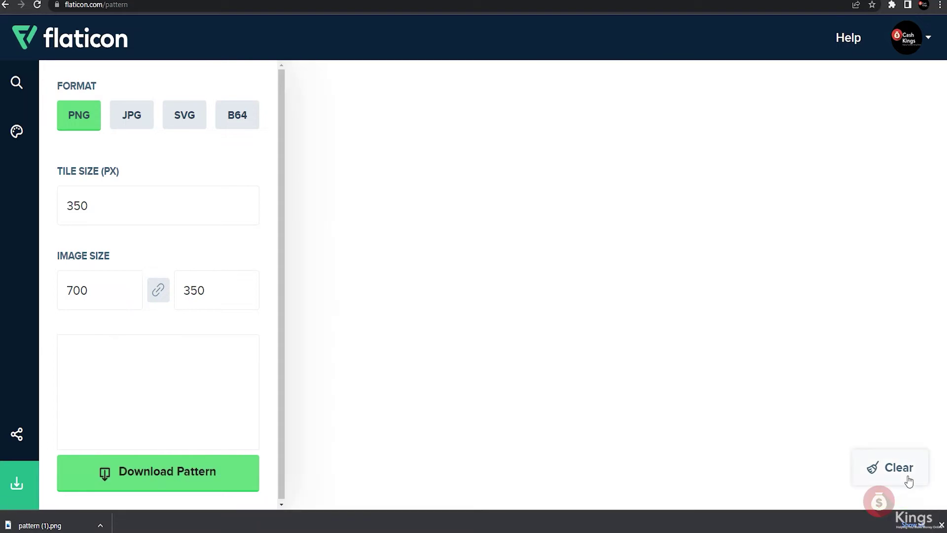
{"action": "left_click", "coordinate": [17, 83]}
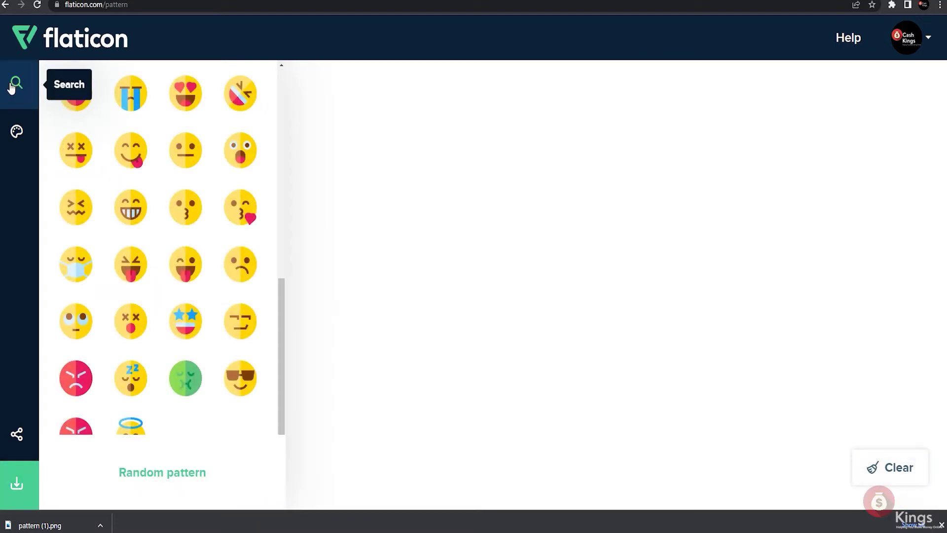
{"action": "scroll", "coordinate": [246, 285], "scroll_direction": "up", "scroll_amount": 8}
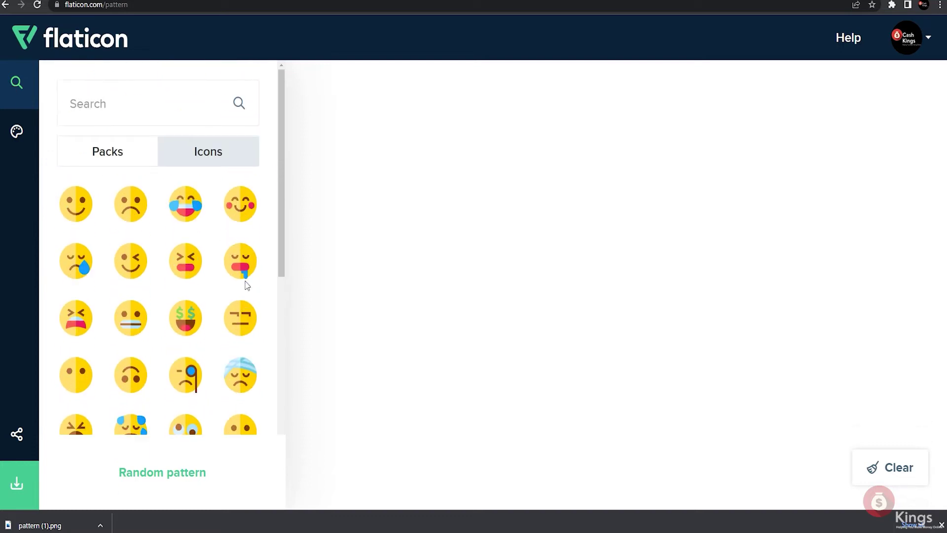
Step: Generate random patterns seven times until tongue-out and squinting faces appear on white
{"action": "left_click", "coordinate": [185, 477]}
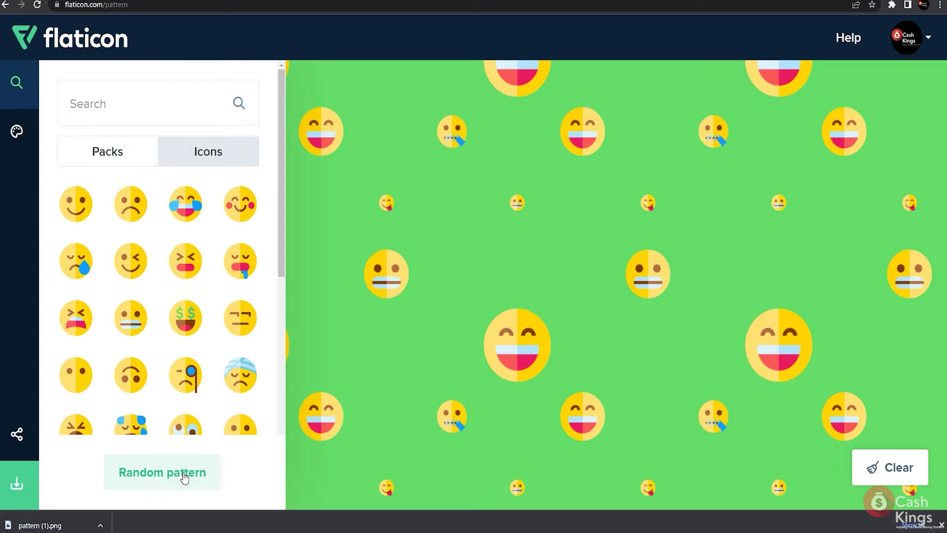
{"action": "left_click", "coordinate": [185, 477]}
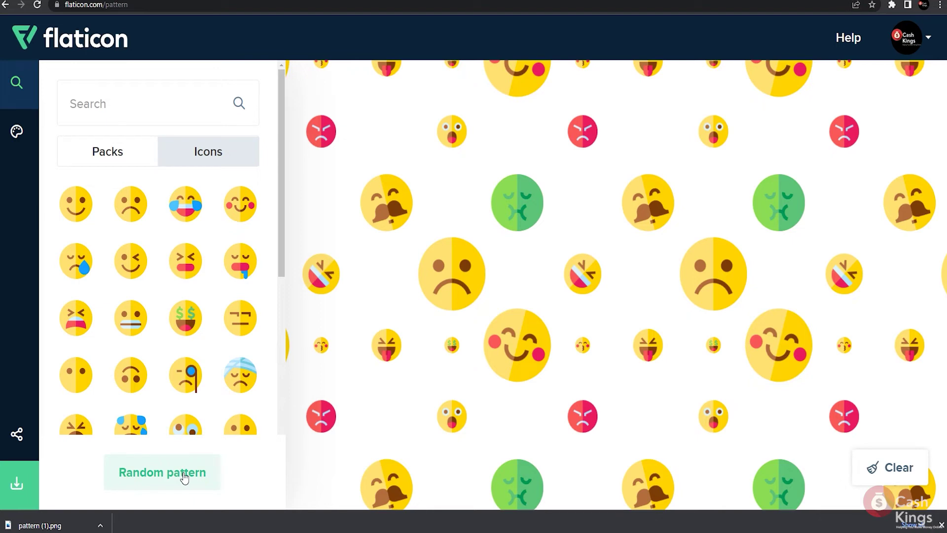
{"action": "left_click", "coordinate": [185, 477]}
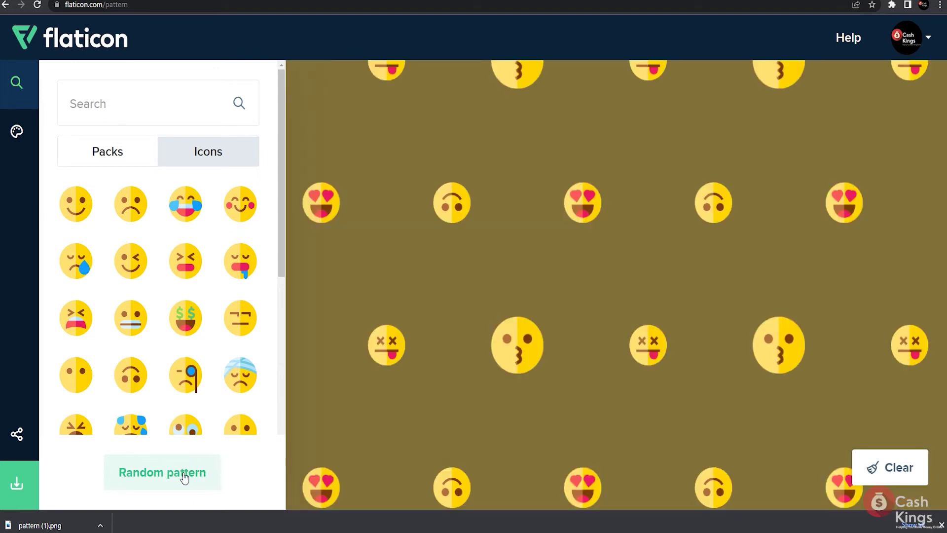
{"action": "left_click", "coordinate": [184, 477]}
{"action": "left_click", "coordinate": [185, 477]}
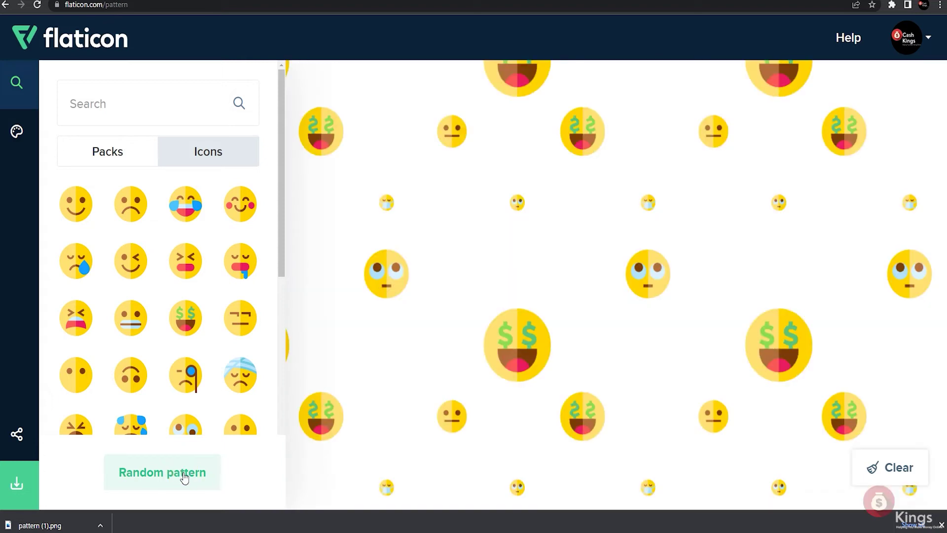
{"action": "left_click", "coordinate": [186, 477]}
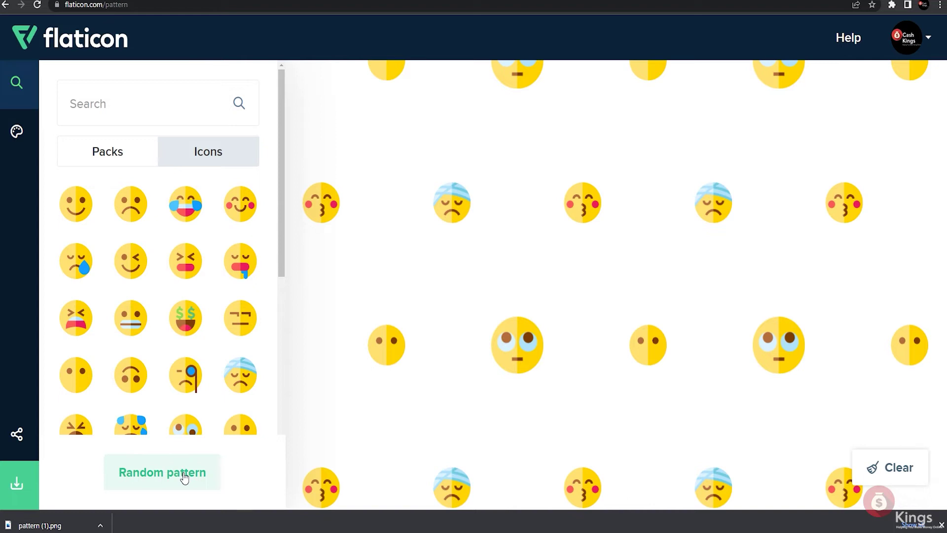
{"action": "left_click", "coordinate": [184, 477]}
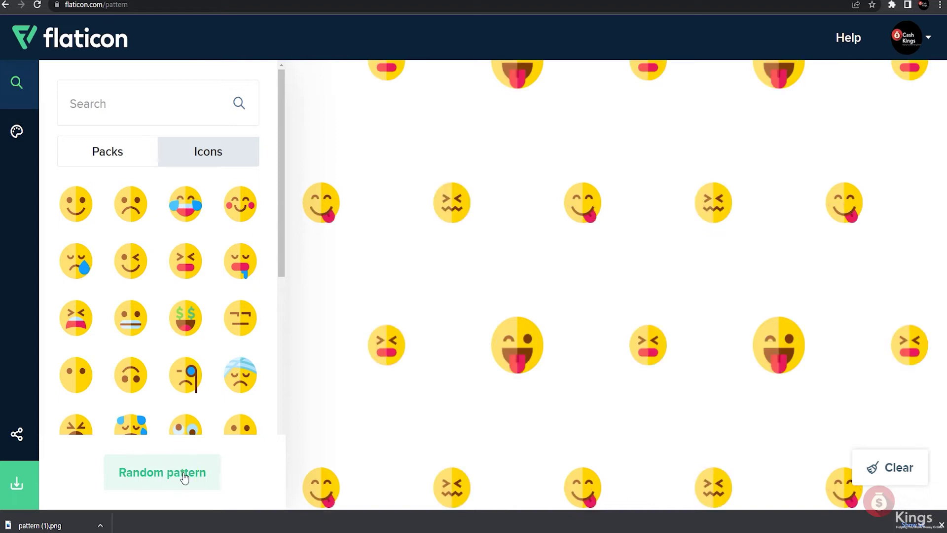
Step: Recolor the background to peach and download the pattern as a 700×350 PNG
{"action": "left_click", "coordinate": [18, 133]}
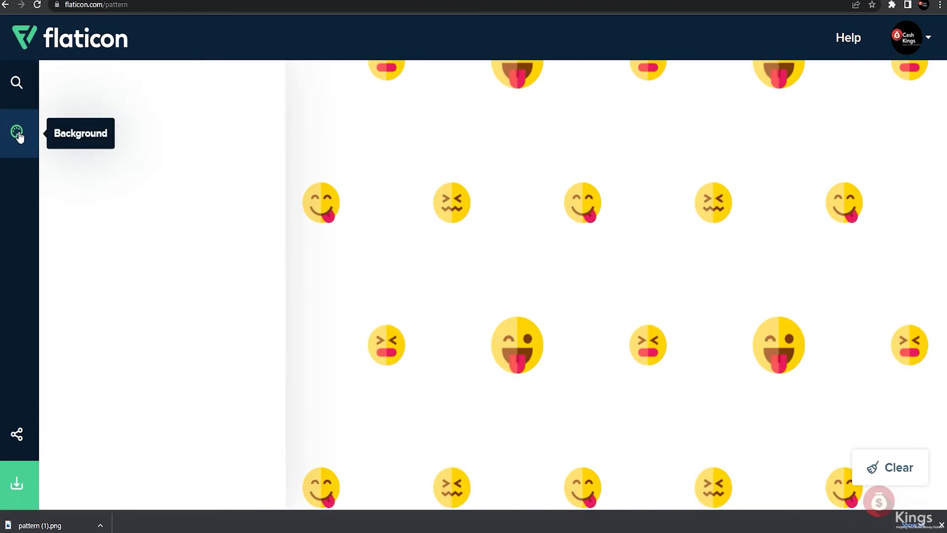
{"action": "left_click_drag", "start_coordinate": [147, 259], "coordinate": [178, 220]}
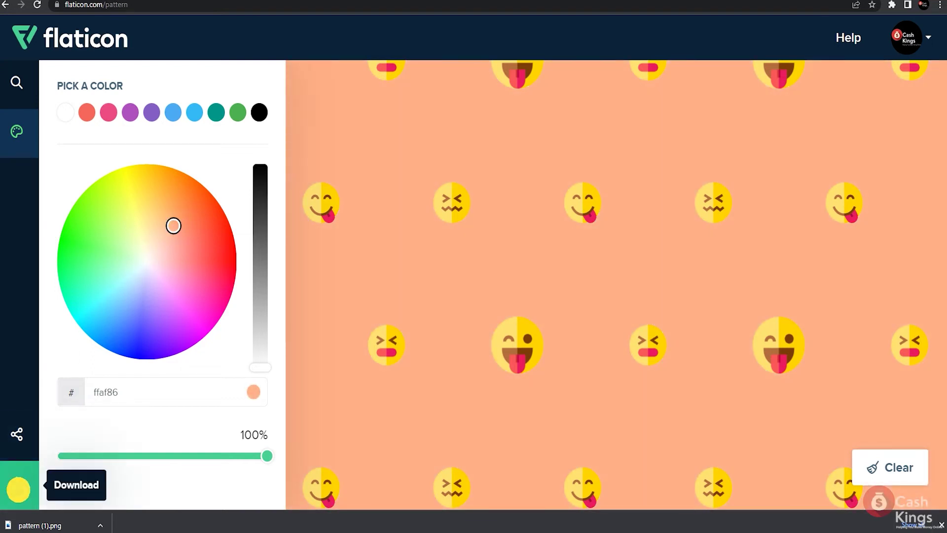
{"action": "left_click", "coordinate": [18, 487]}
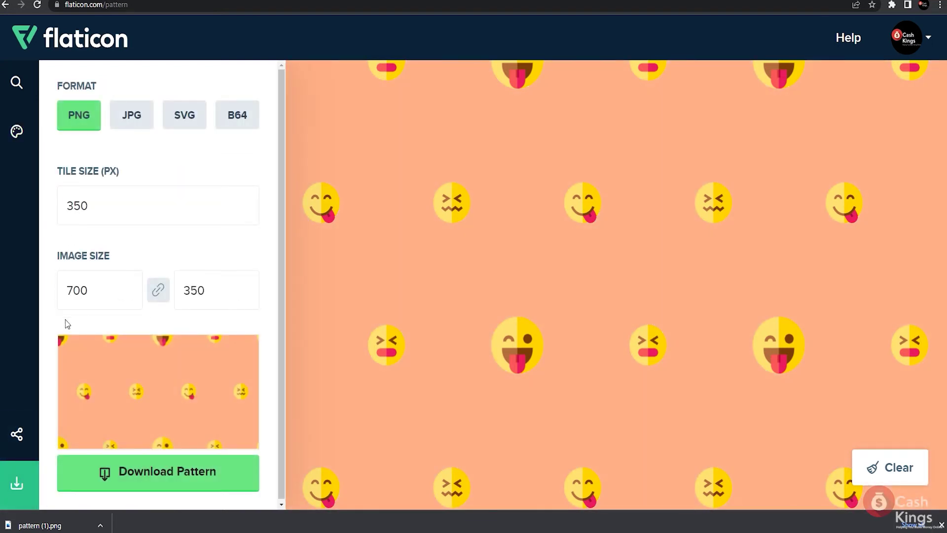
{"action": "left_click", "coordinate": [159, 481]}
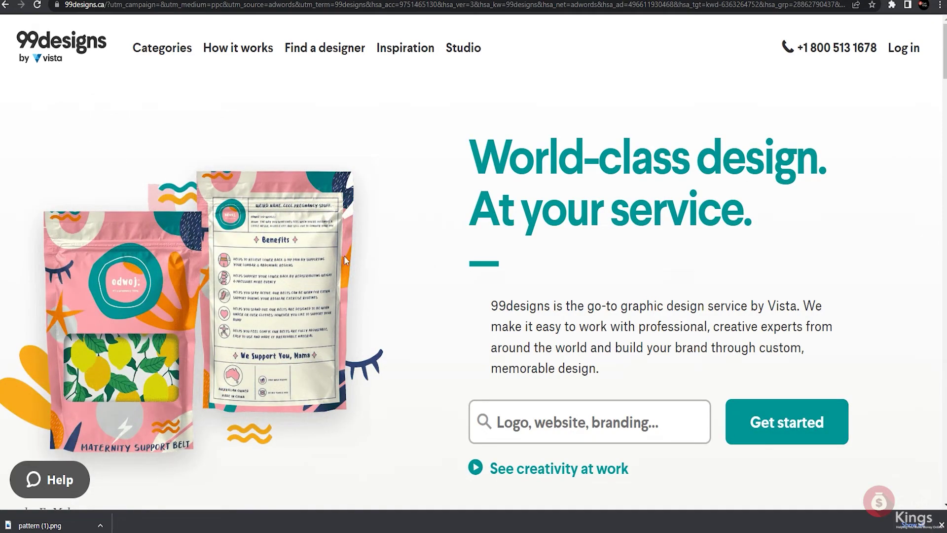
{"action": "scroll", "coordinate": [538, 242], "scroll_direction": "down", "scroll_amount": 4}
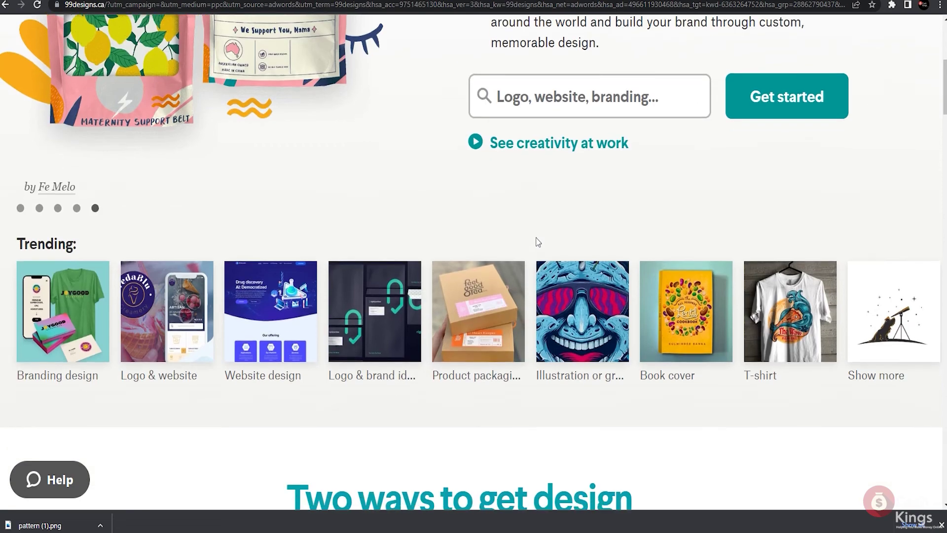
{"action": "scroll", "coordinate": [537, 241], "scroll_direction": "down", "scroll_amount": 5}
{"action": "scroll", "coordinate": [537, 241], "scroll_direction": "down", "scroll_amount": 5}
{"action": "scroll", "coordinate": [538, 242], "scroll_direction": "down", "scroll_amount": 5}
{"action": "scroll", "coordinate": [538, 241], "scroll_direction": "down", "scroll_amount": 8}
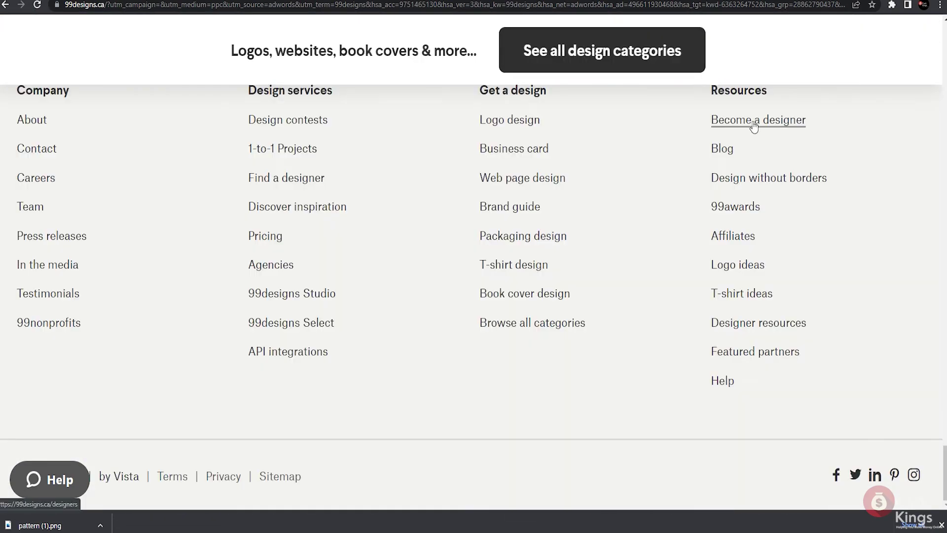
Step: Follow the 'Become a designer' link under Resources in the 99designs footer
{"action": "left_click", "coordinate": [756, 122]}
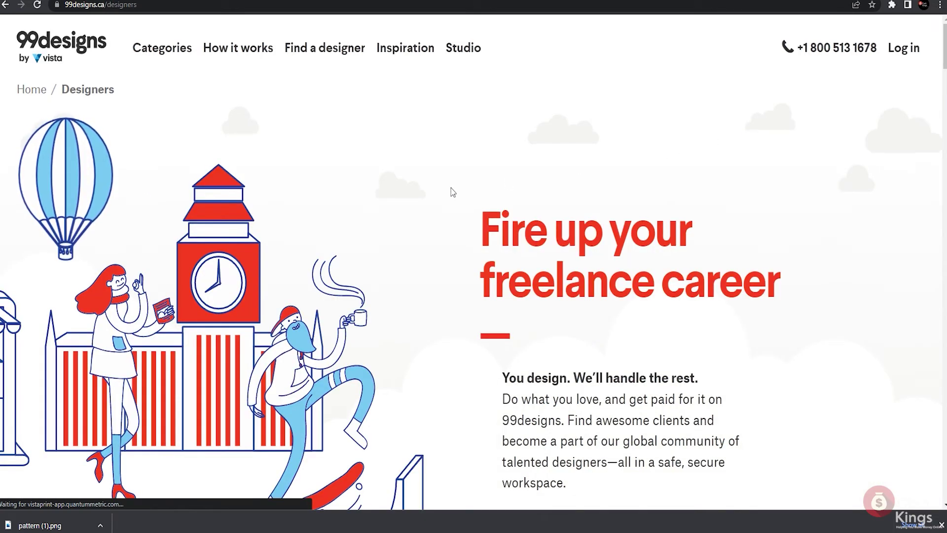
{"action": "scroll", "coordinate": [453, 193], "scroll_direction": "down", "scroll_amount": 3}
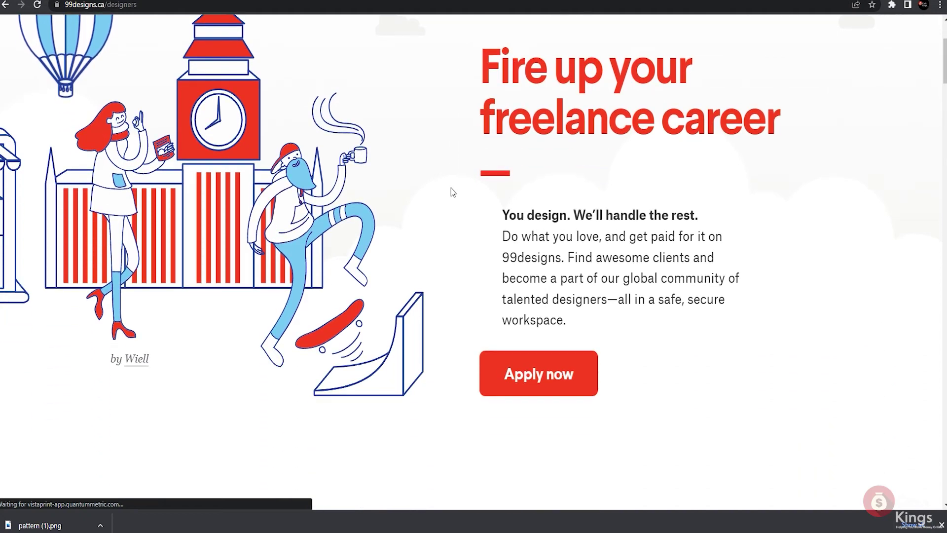
{"action": "scroll", "coordinate": [453, 192], "scroll_direction": "up", "scroll_amount": 2}
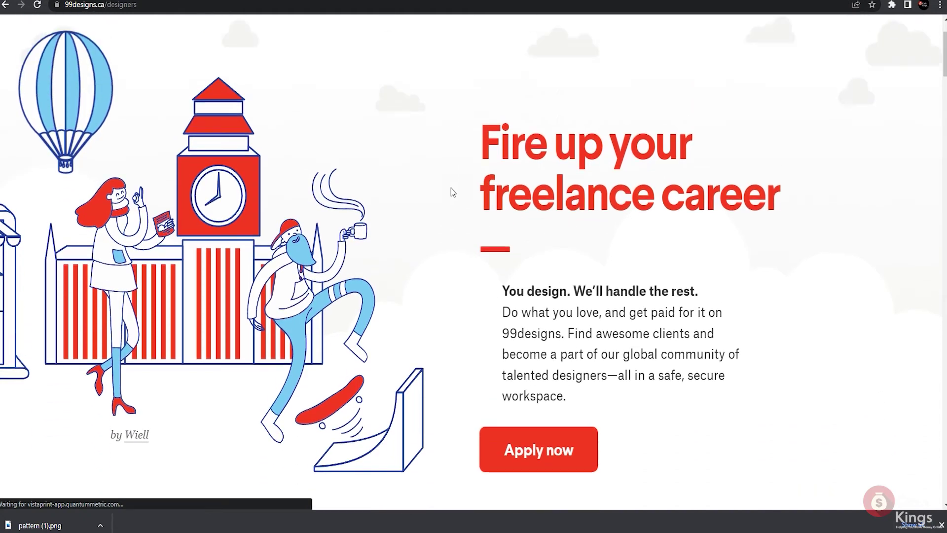
{"action": "scroll", "coordinate": [454, 192], "scroll_direction": "up", "scroll_amount": 2}
{"action": "scroll", "coordinate": [452, 193], "scroll_direction": "down", "scroll_amount": 2}
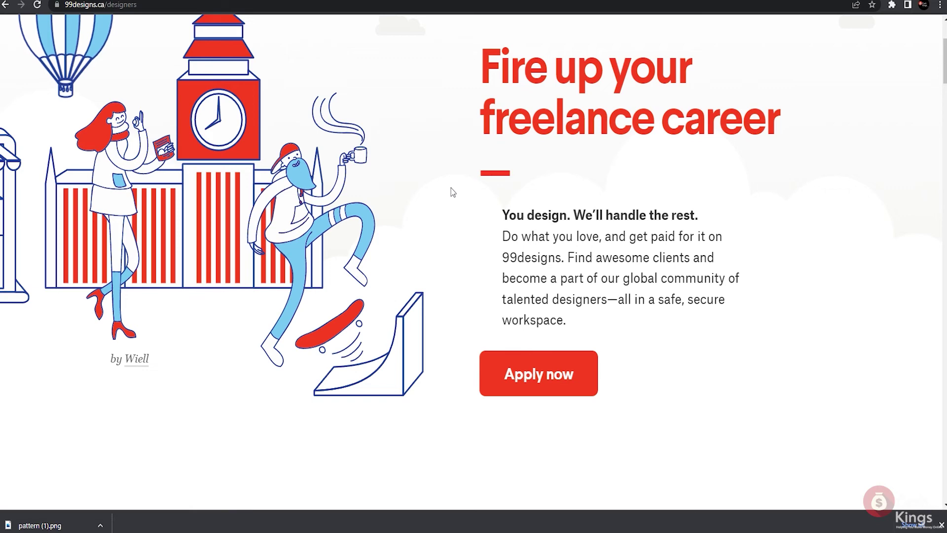
{"action": "scroll", "coordinate": [464, 263], "scroll_direction": "down", "scroll_amount": 2}
Step: Choose 'Apply now' to reach the 99designs designer sign-up form with email and password fields
{"action": "left_click", "coordinate": [505, 325]}
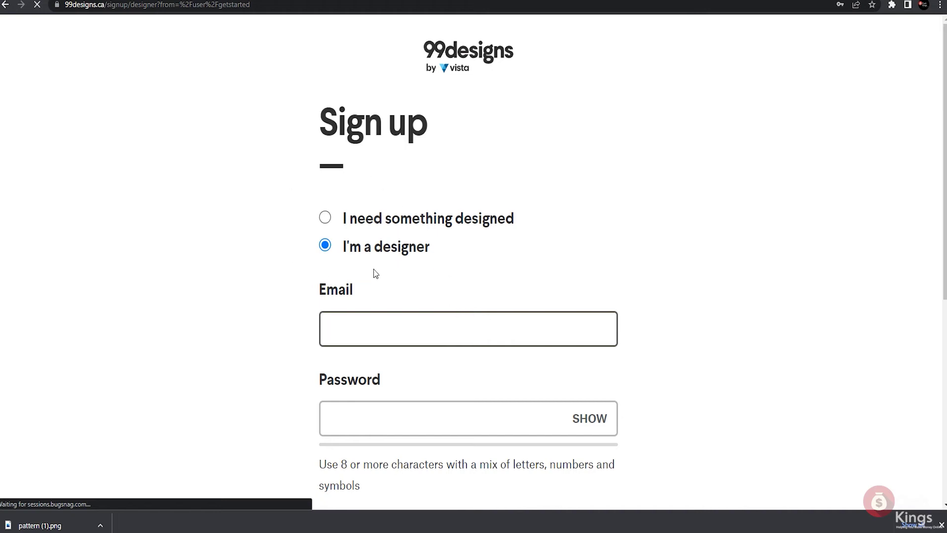
{"action": "scroll", "coordinate": [374, 272], "scroll_direction": "down", "scroll_amount": 3}
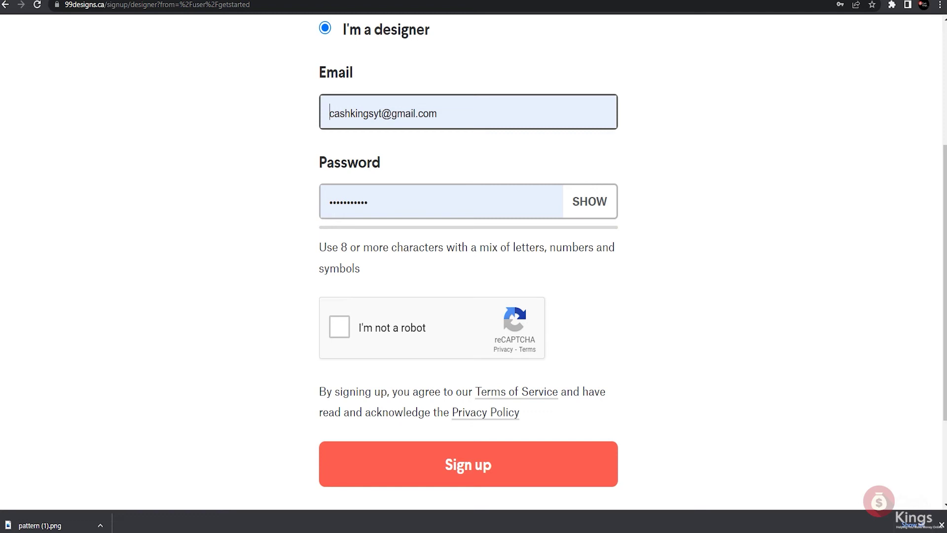
{"action": "scroll", "coordinate": [695, 217], "scroll_direction": "up", "scroll_amount": 3}
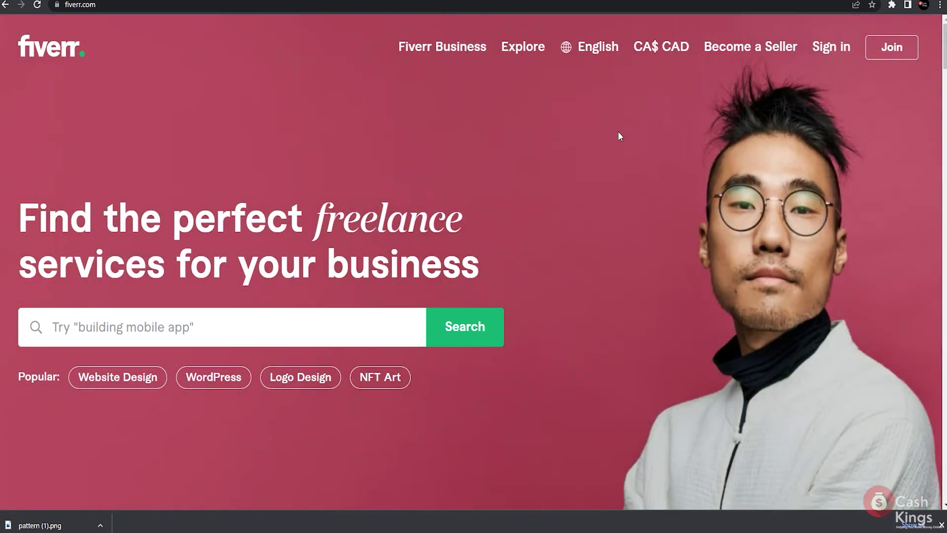
{"action": "scroll", "coordinate": [576, 221], "scroll_direction": "down", "scroll_amount": 3}
{"action": "scroll", "coordinate": [578, 218], "scroll_direction": "down", "scroll_amount": 3}
{"action": "scroll", "coordinate": [577, 218], "scroll_direction": "down", "scroll_amount": 2}
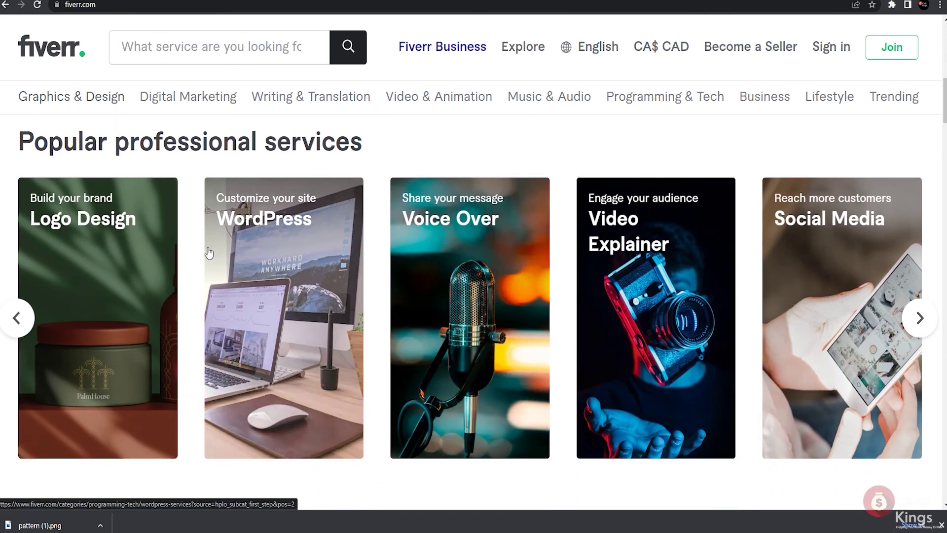
{"action": "scroll", "coordinate": [209, 253], "scroll_direction": "down", "scroll_amount": 1}
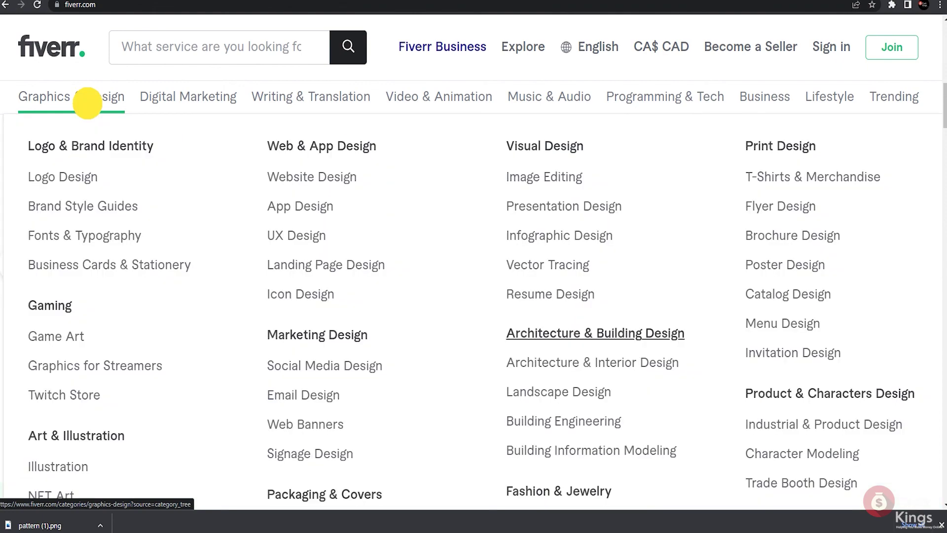
Step: Browse Graphics & Design to Art & Illustration's Pattern Design listing (232 services), dismissing the Join prompt
{"action": "left_click", "coordinate": [71, 96]}
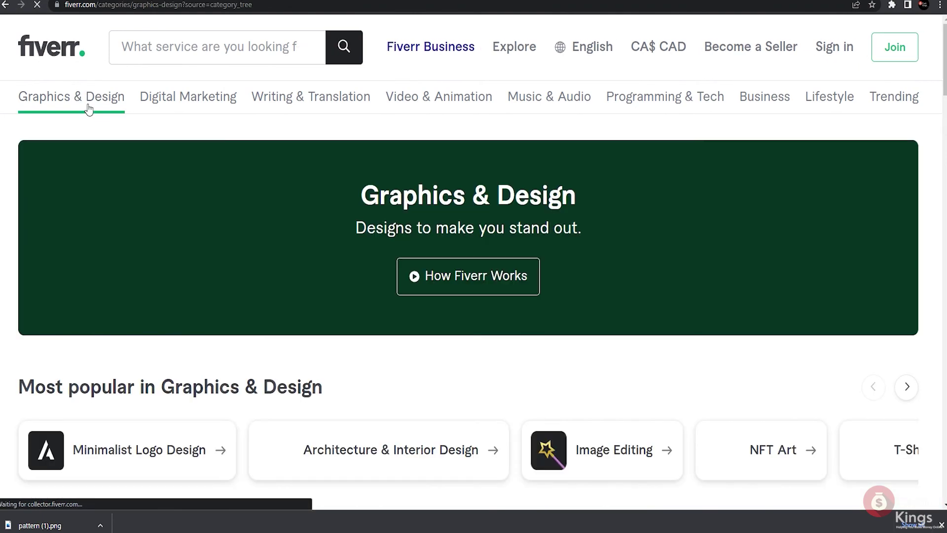
{"action": "scroll", "coordinate": [200, 216], "scroll_direction": "down", "scroll_amount": 1}
{"action": "scroll", "coordinate": [200, 216], "scroll_direction": "down", "scroll_amount": 5}
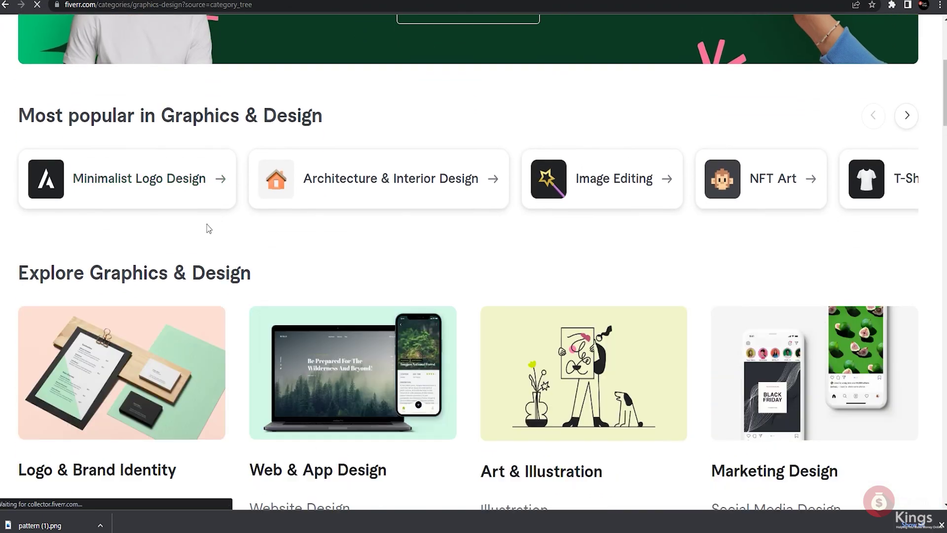
{"action": "scroll", "coordinate": [207, 224], "scroll_direction": "down", "scroll_amount": 4}
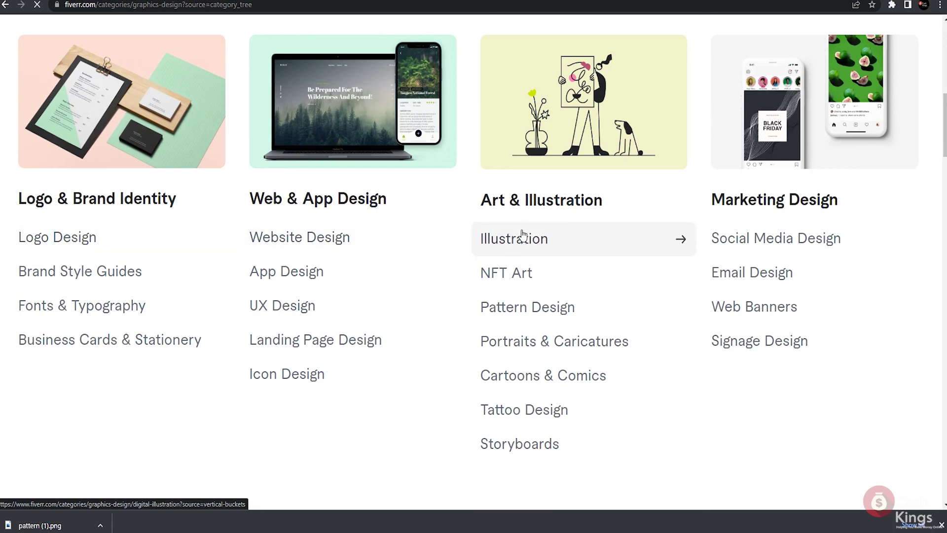
{"action": "left_click", "coordinate": [522, 239]}
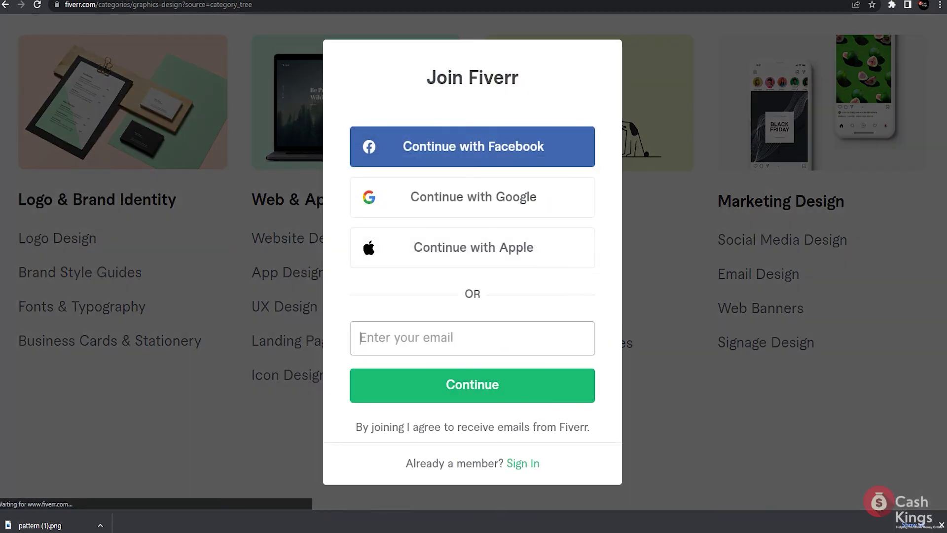
{"action": "left_click", "coordinate": [661, 459]}
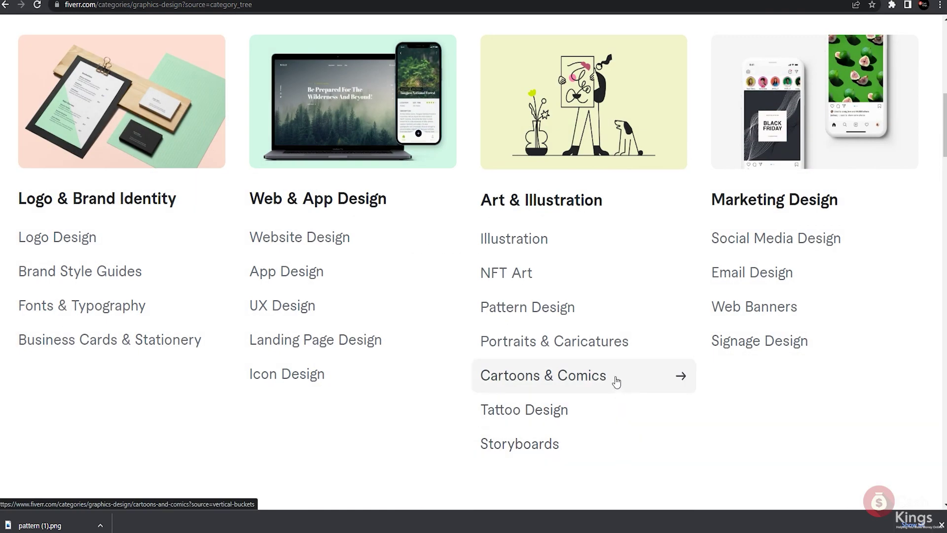
{"action": "left_click", "coordinate": [589, 321]}
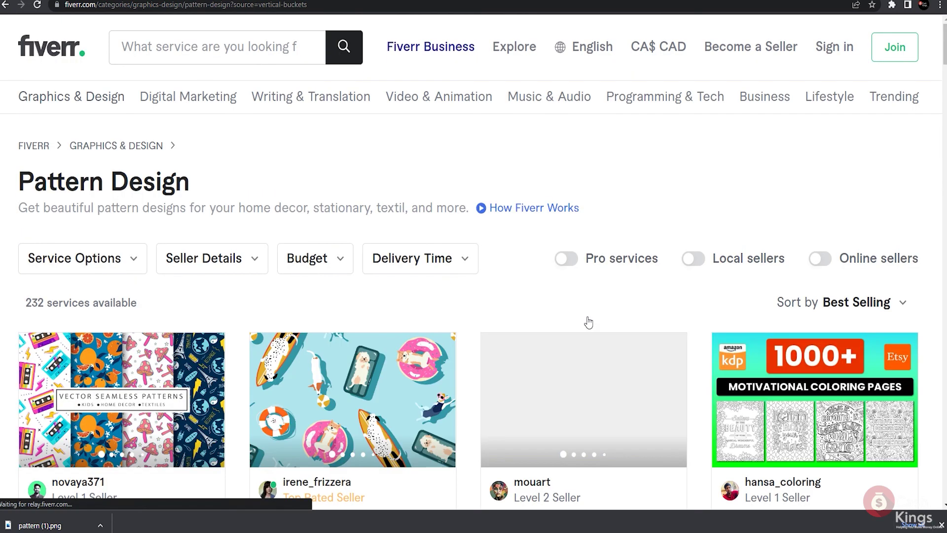
Step: Go to the Become a Seller page and start seller sign-up with Get Started
{"action": "left_click", "coordinate": [761, 52]}
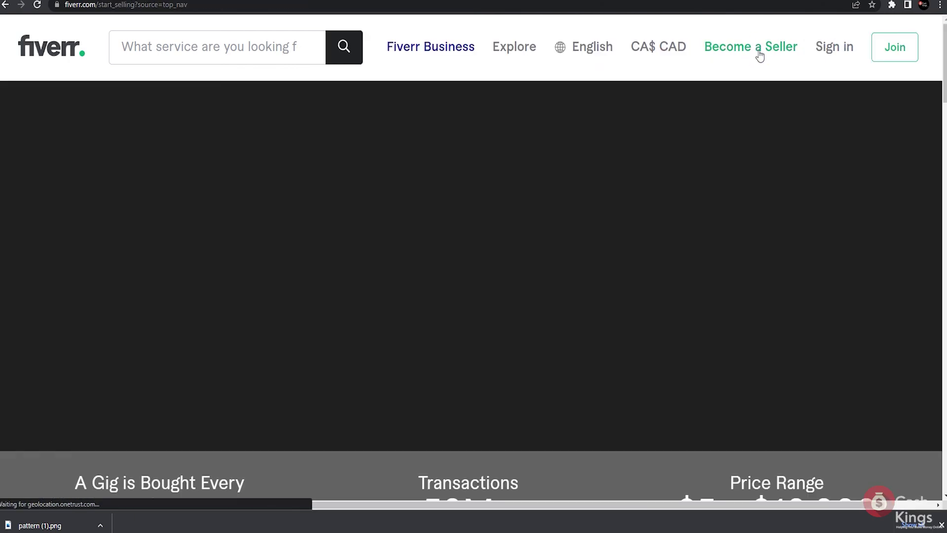
{"action": "scroll", "coordinate": [540, 181], "scroll_direction": "down", "scroll_amount": 5}
{"action": "scroll", "coordinate": [540, 181], "scroll_direction": "down", "scroll_amount": 3}
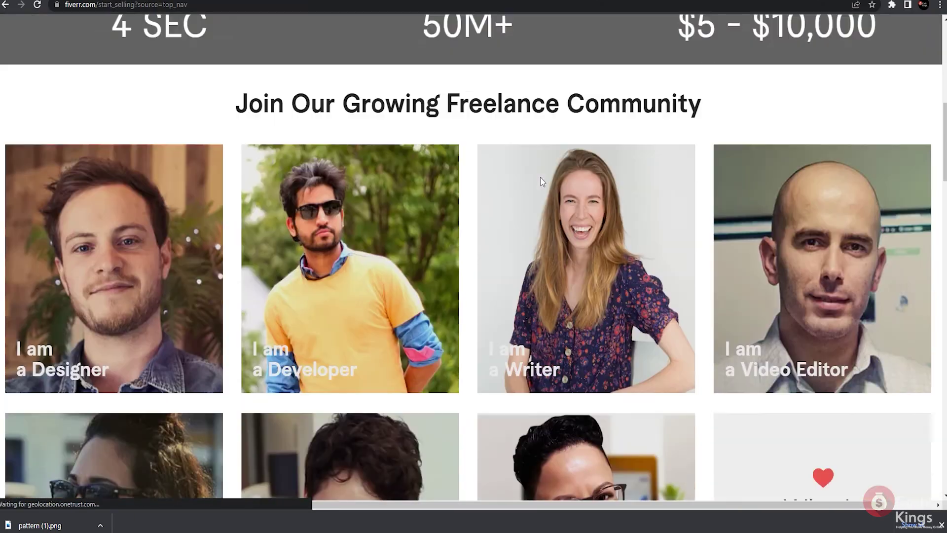
{"action": "scroll", "coordinate": [541, 181], "scroll_direction": "down", "scroll_amount": 4}
{"action": "scroll", "coordinate": [540, 182], "scroll_direction": "down", "scroll_amount": 2}
{"action": "scroll", "coordinate": [540, 181], "scroll_direction": "down", "scroll_amount": 5}
{"action": "scroll", "coordinate": [539, 182], "scroll_direction": "down", "scroll_amount": 1}
{"action": "scroll", "coordinate": [541, 182], "scroll_direction": "down", "scroll_amount": 4}
{"action": "scroll", "coordinate": [540, 182], "scroll_direction": "down", "scroll_amount": 5}
{"action": "scroll", "coordinate": [540, 181], "scroll_direction": "down", "scroll_amount": 4}
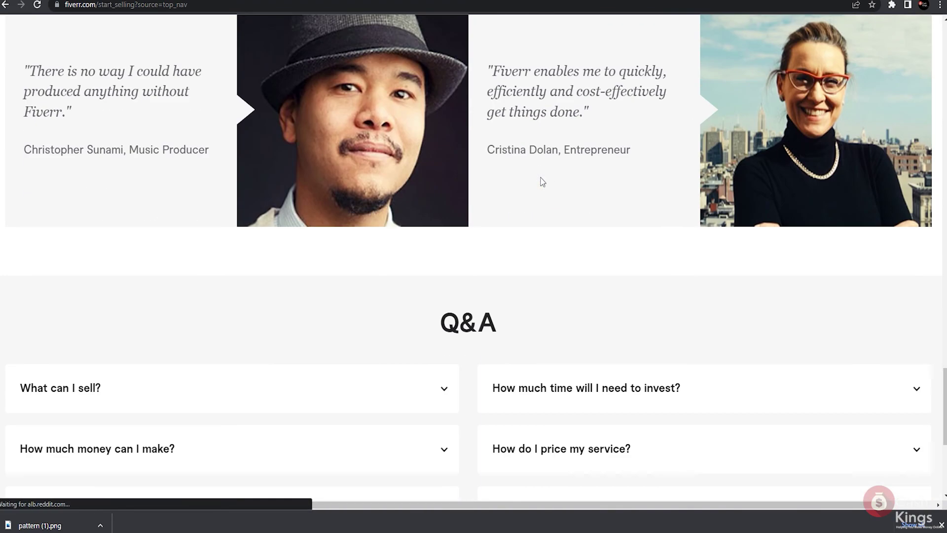
{"action": "scroll", "coordinate": [539, 181], "scroll_direction": "down", "scroll_amount": 4}
{"action": "scroll", "coordinate": [540, 181], "scroll_direction": "down", "scroll_amount": 1}
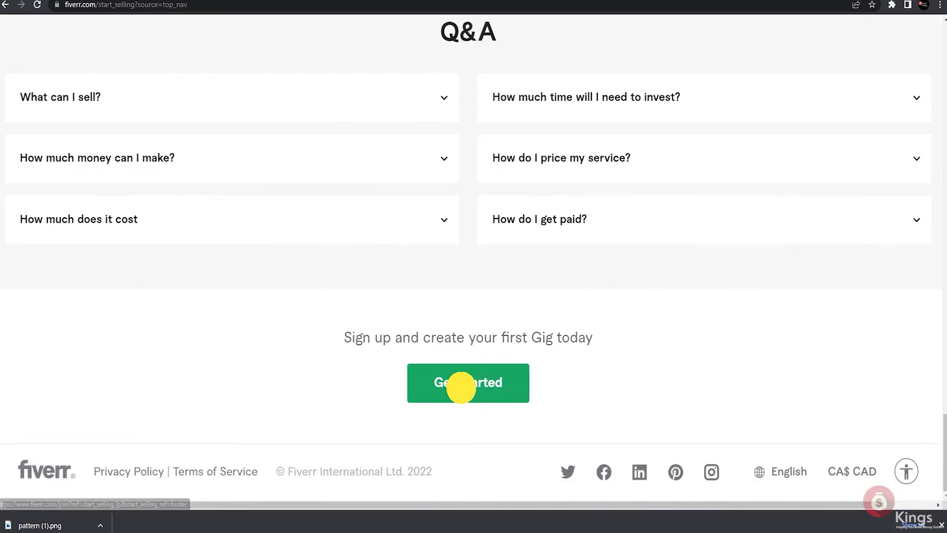
{"action": "left_click", "coordinate": [460, 388]}
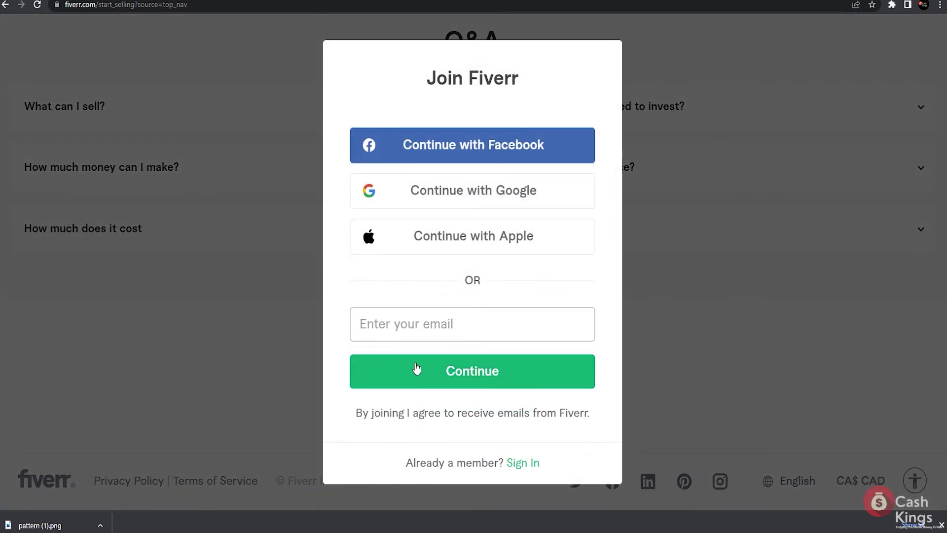